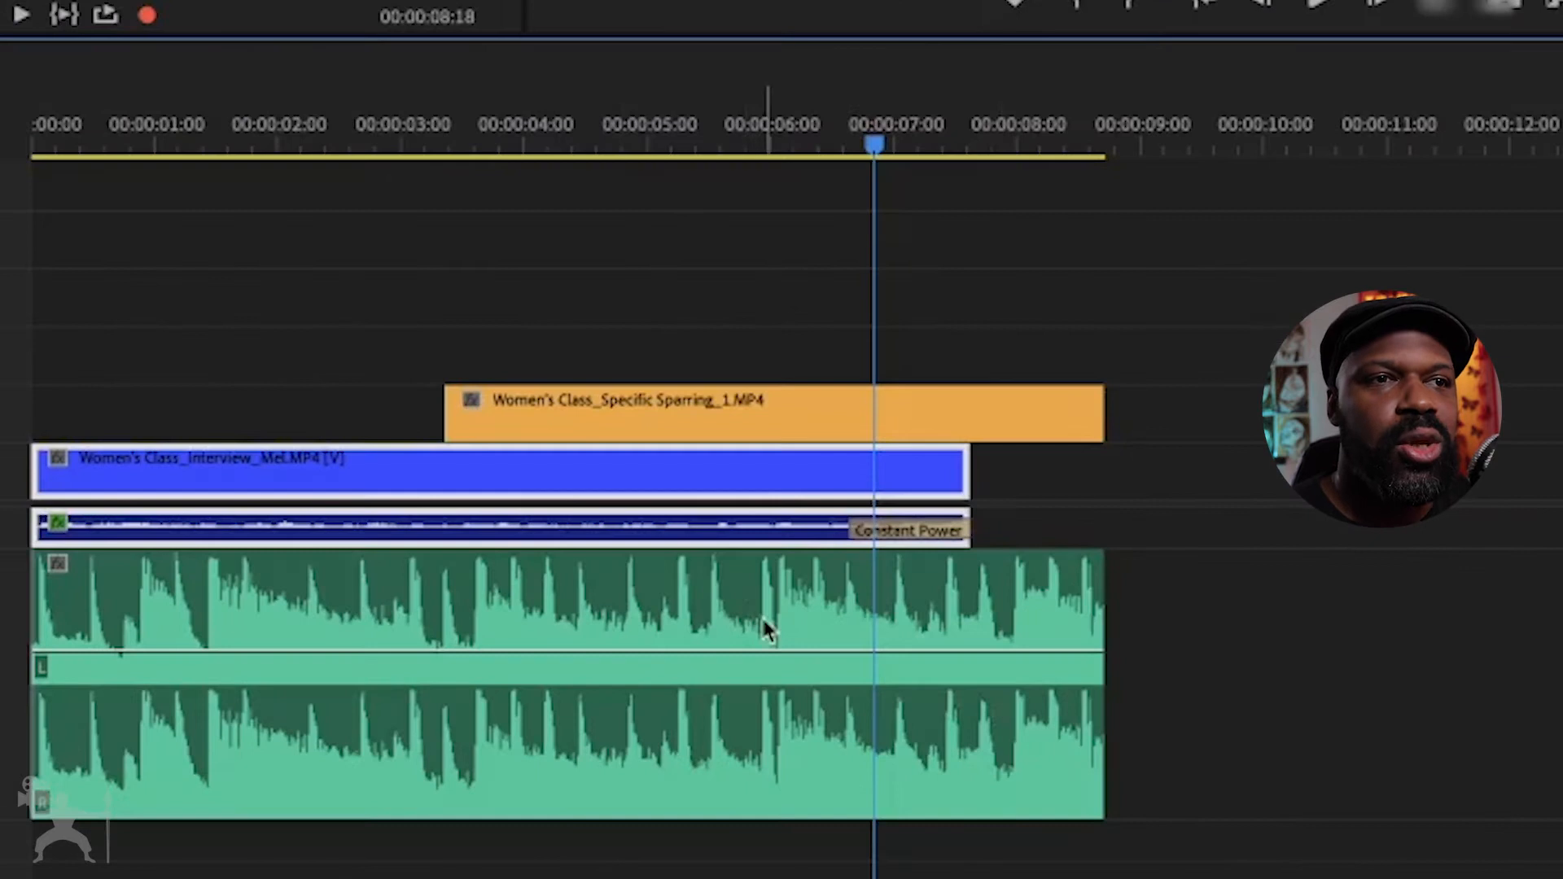
# Step: Adjust the audio gain of the music clip on Audio 2 by -12 dB
pyautogui.click(567, 625)
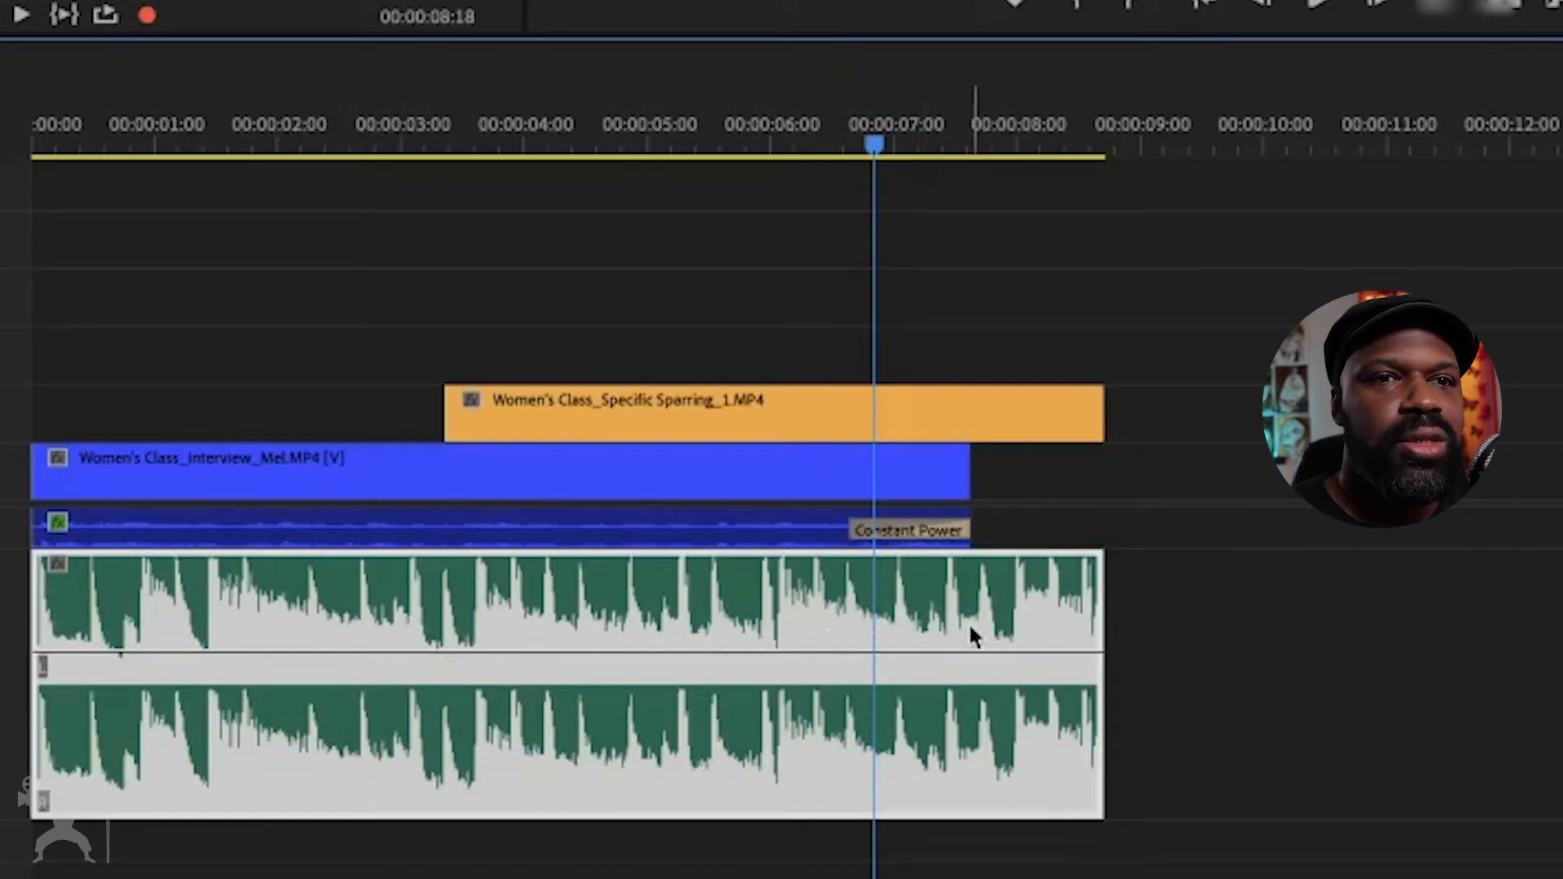
pyautogui.rightClick(757, 610)
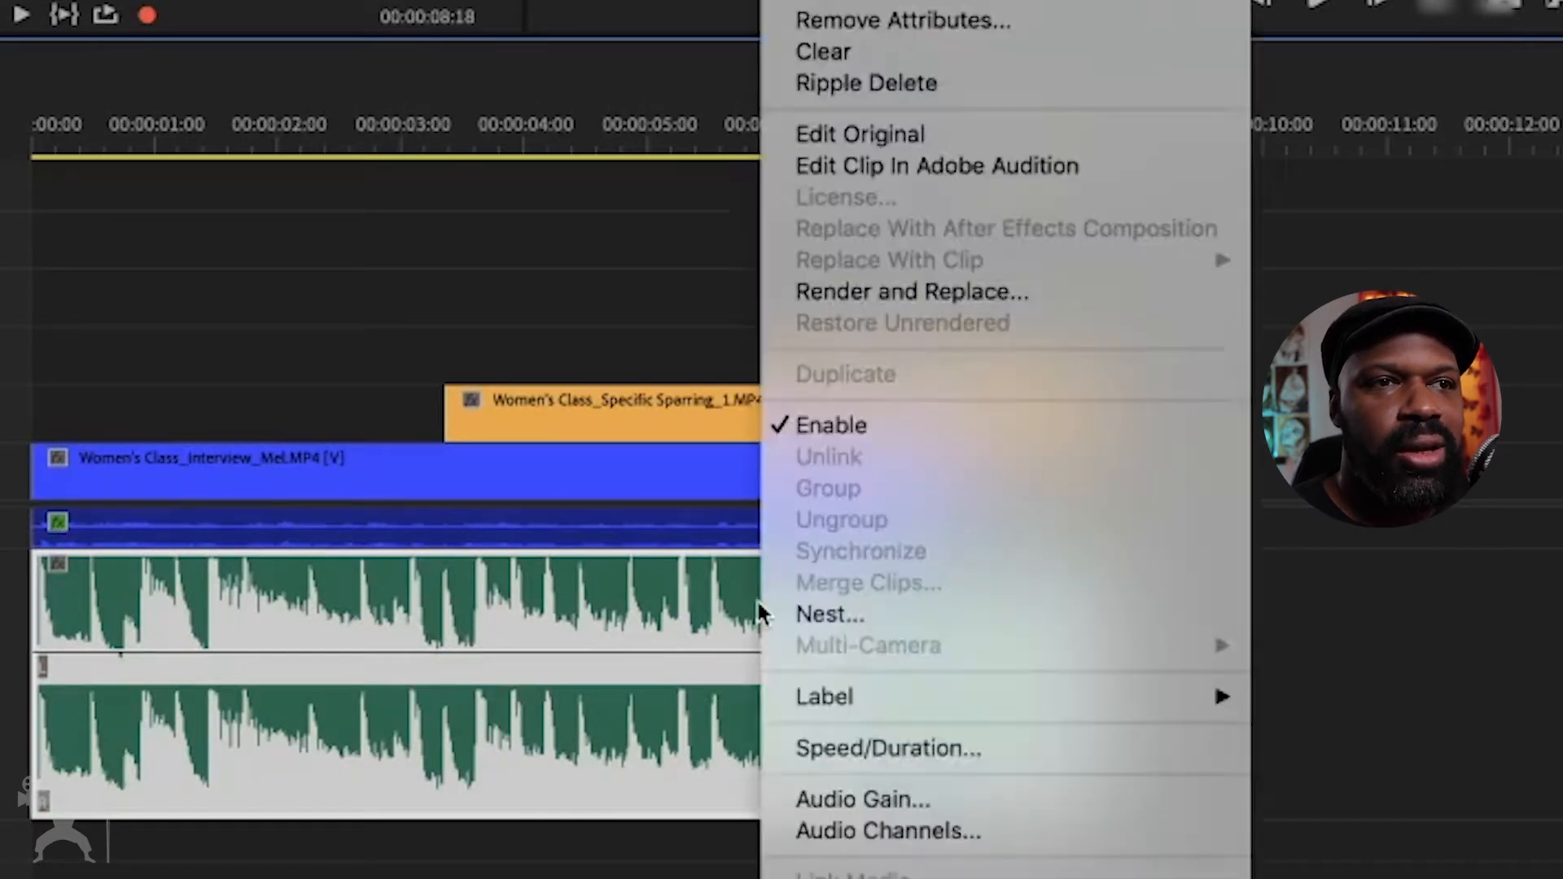
pyautogui.click(988, 793)
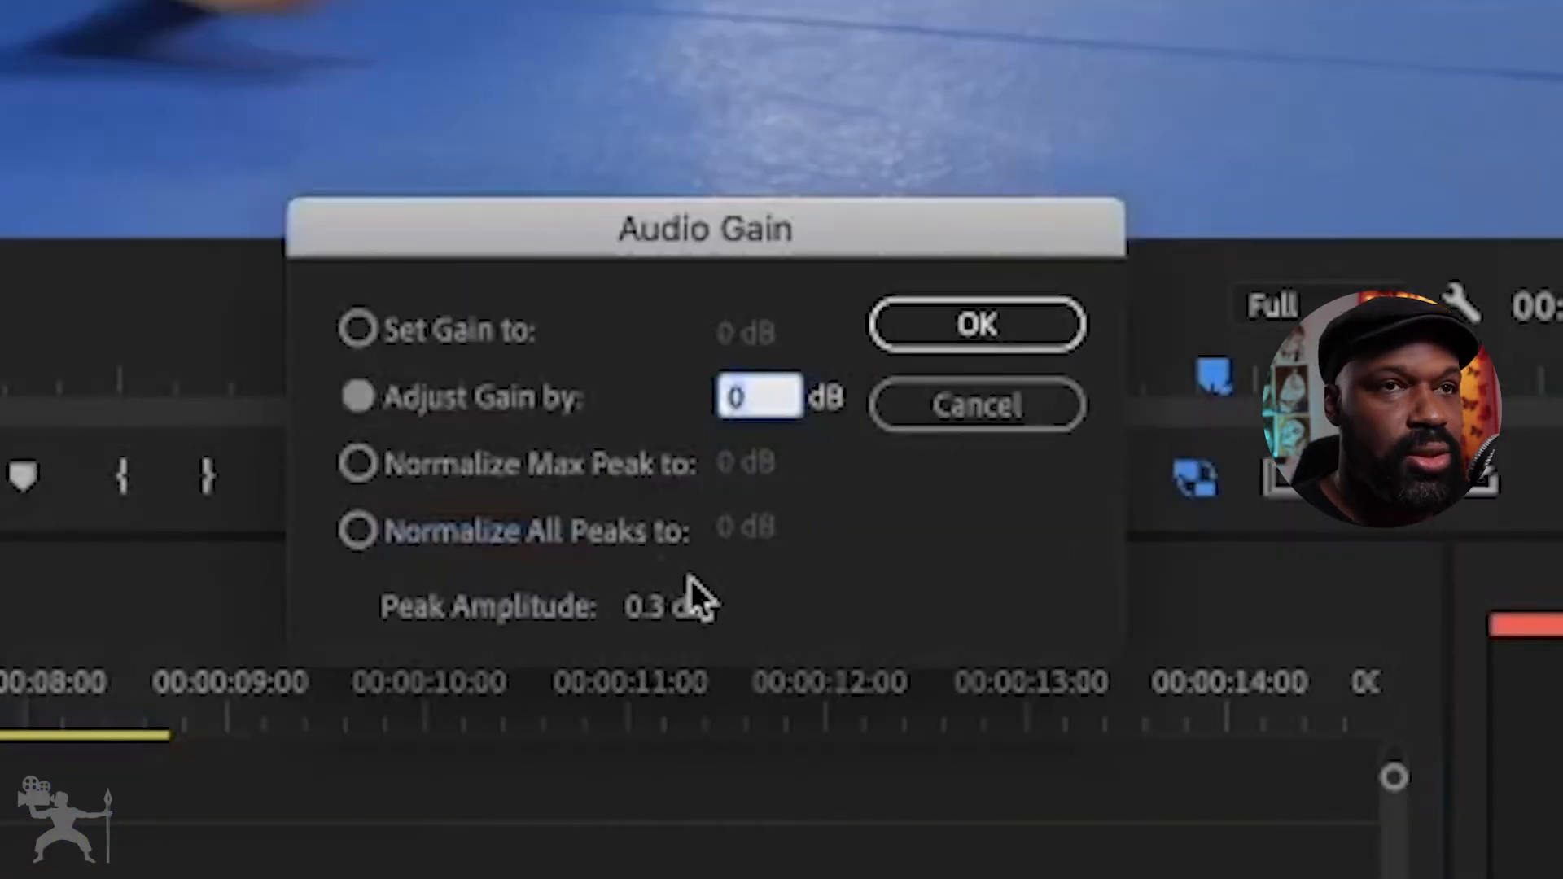
pyautogui.write('-12')
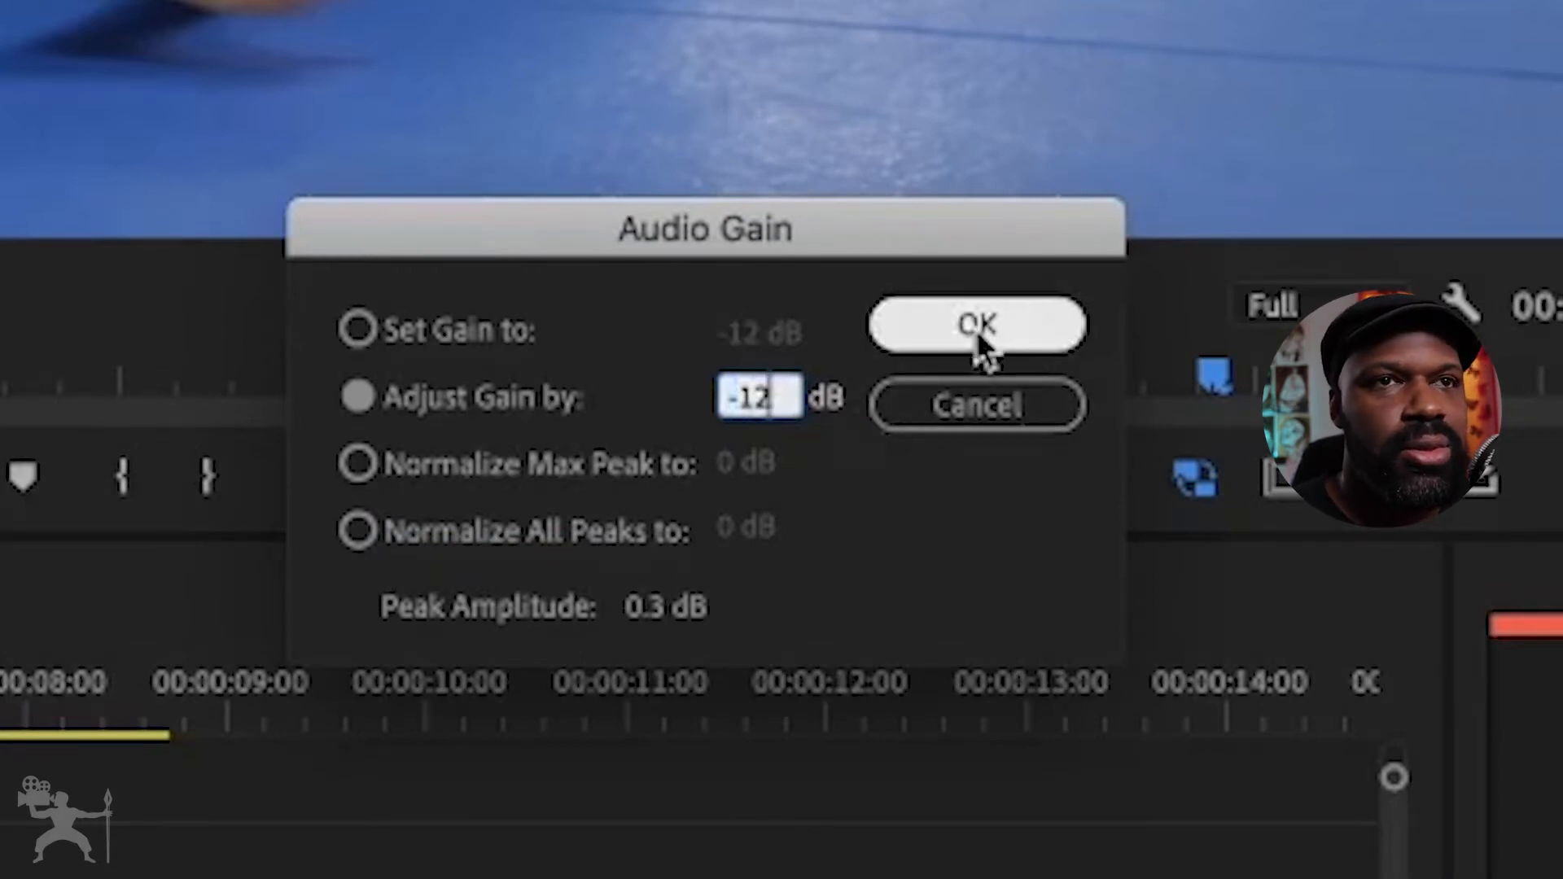
pyautogui.click(1005, 338)
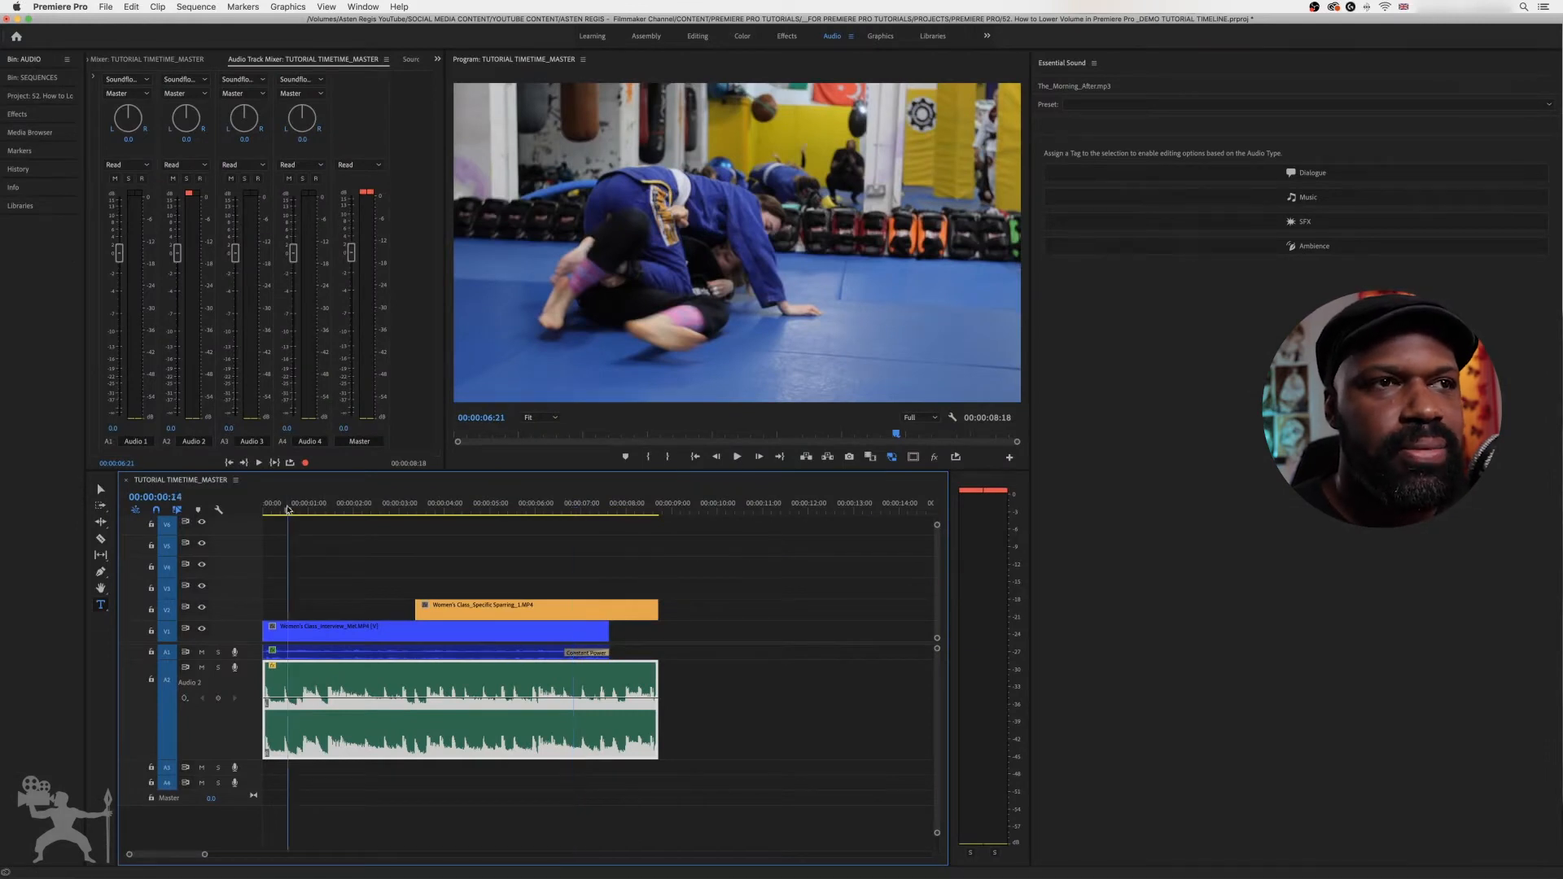
# Step: Play the sequence from the start to check the music's gain
pyautogui.moveTo(288, 511); pyautogui.dragTo(236, 510)
pyautogui.press('space')
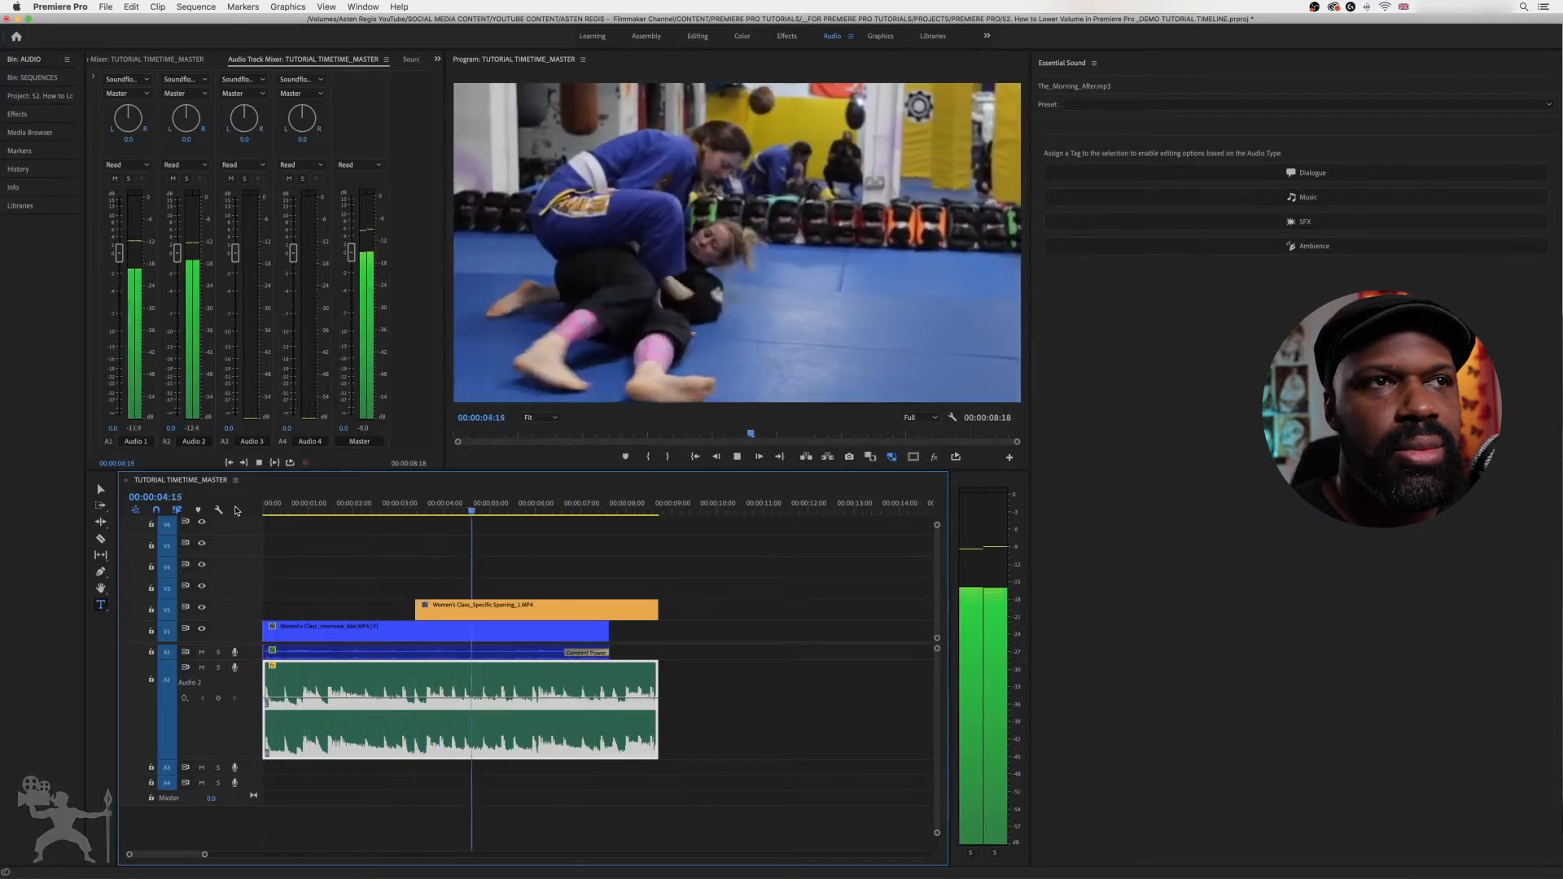
pyautogui.press('space')
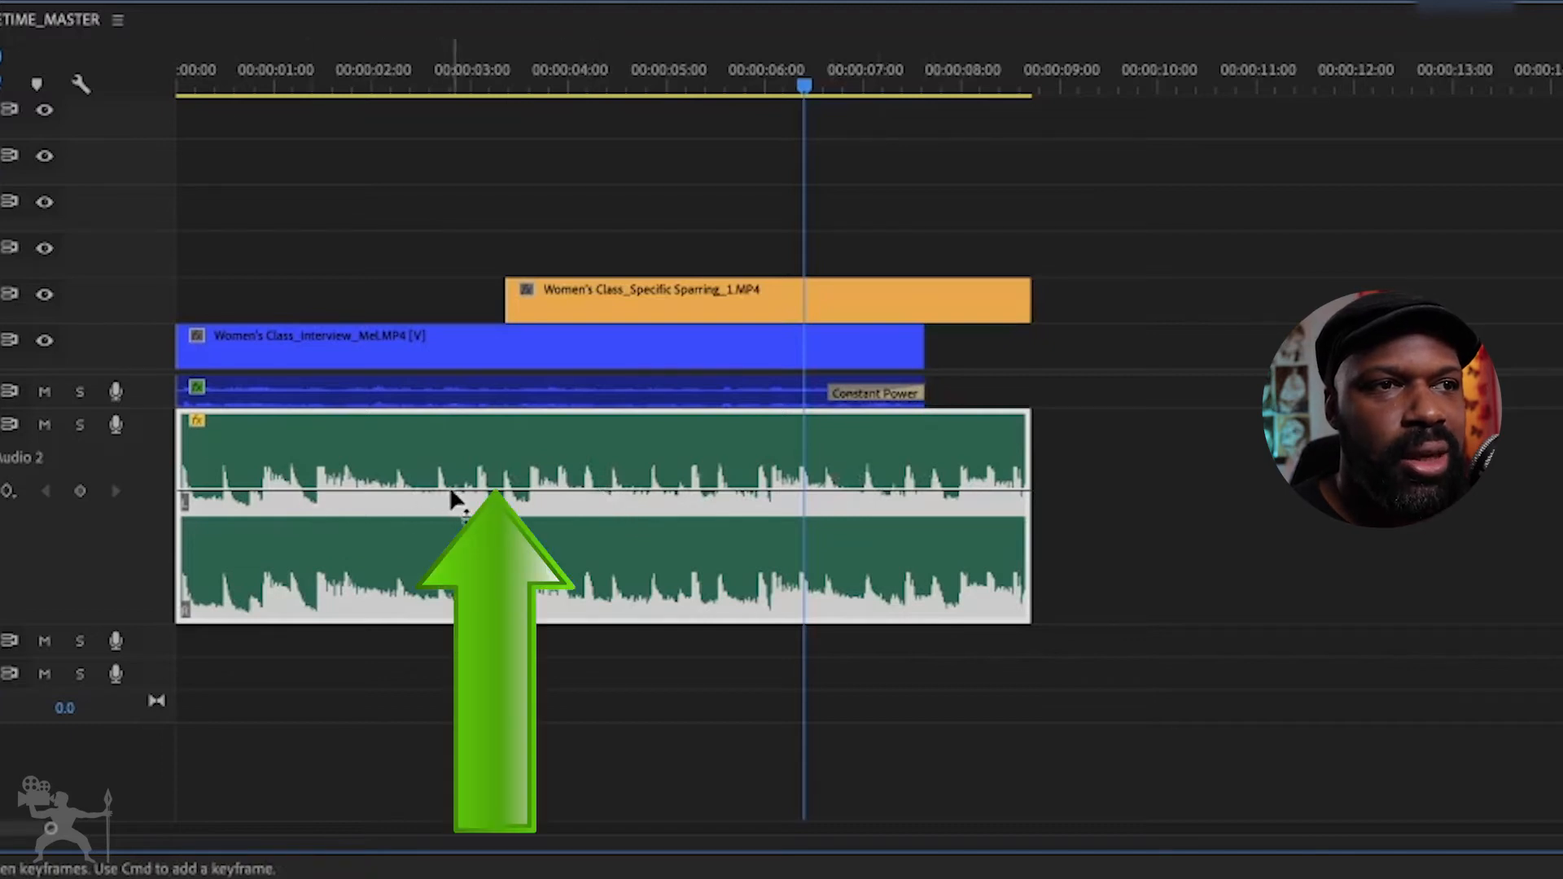
# Step: Lower the volume line of the whole music clip to about -5.2 dB
pyautogui.moveTo(457, 491); pyautogui.dragTo(457, 531)
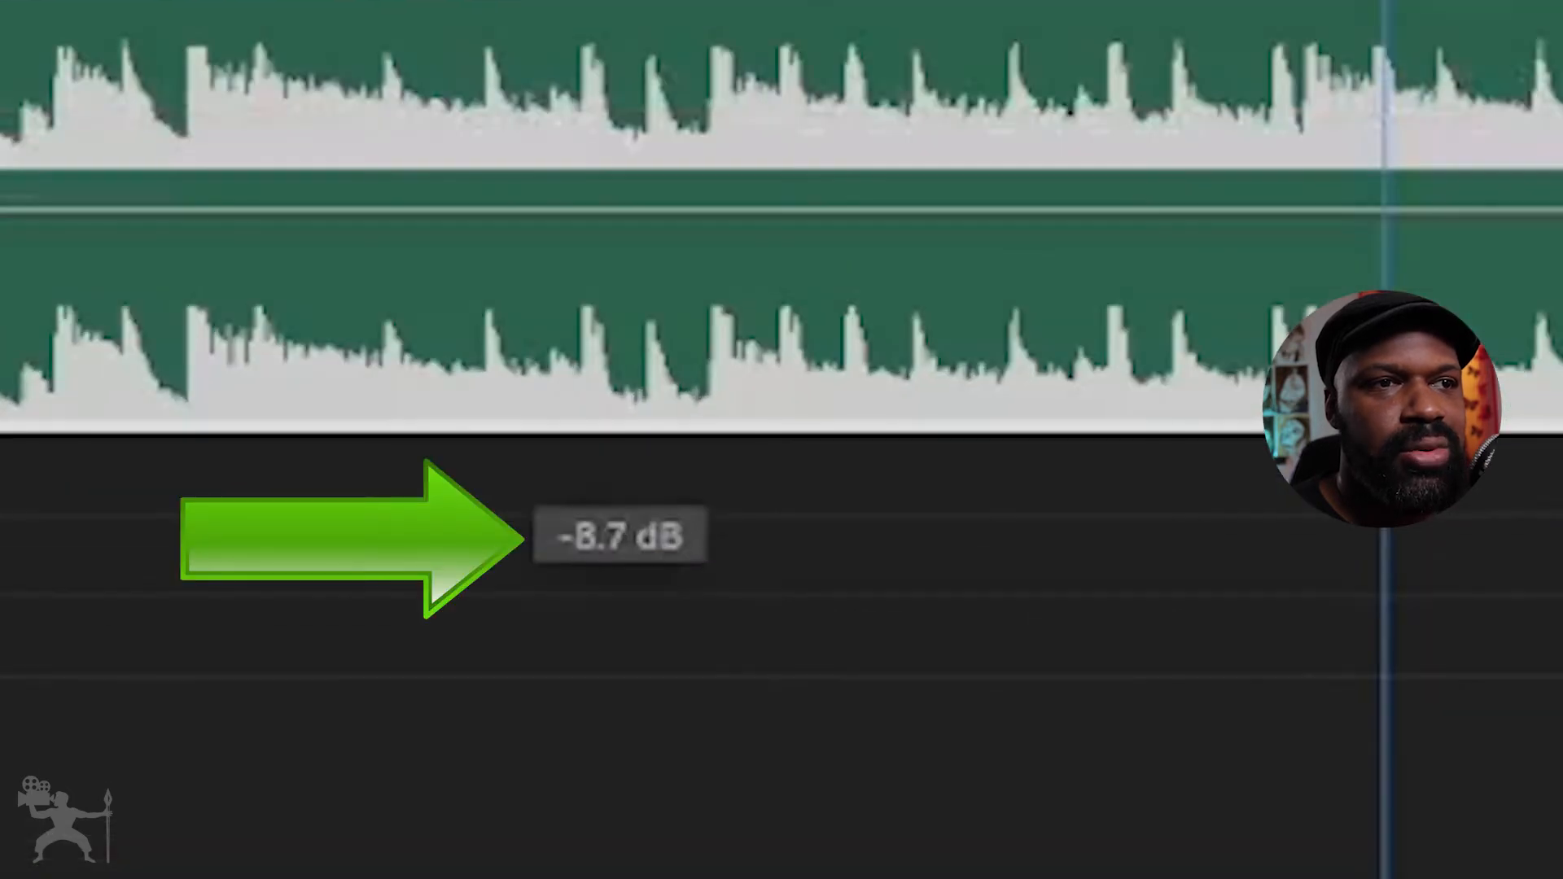
pyautogui.moveTo(519, 210); pyautogui.dragTo(519, 174)
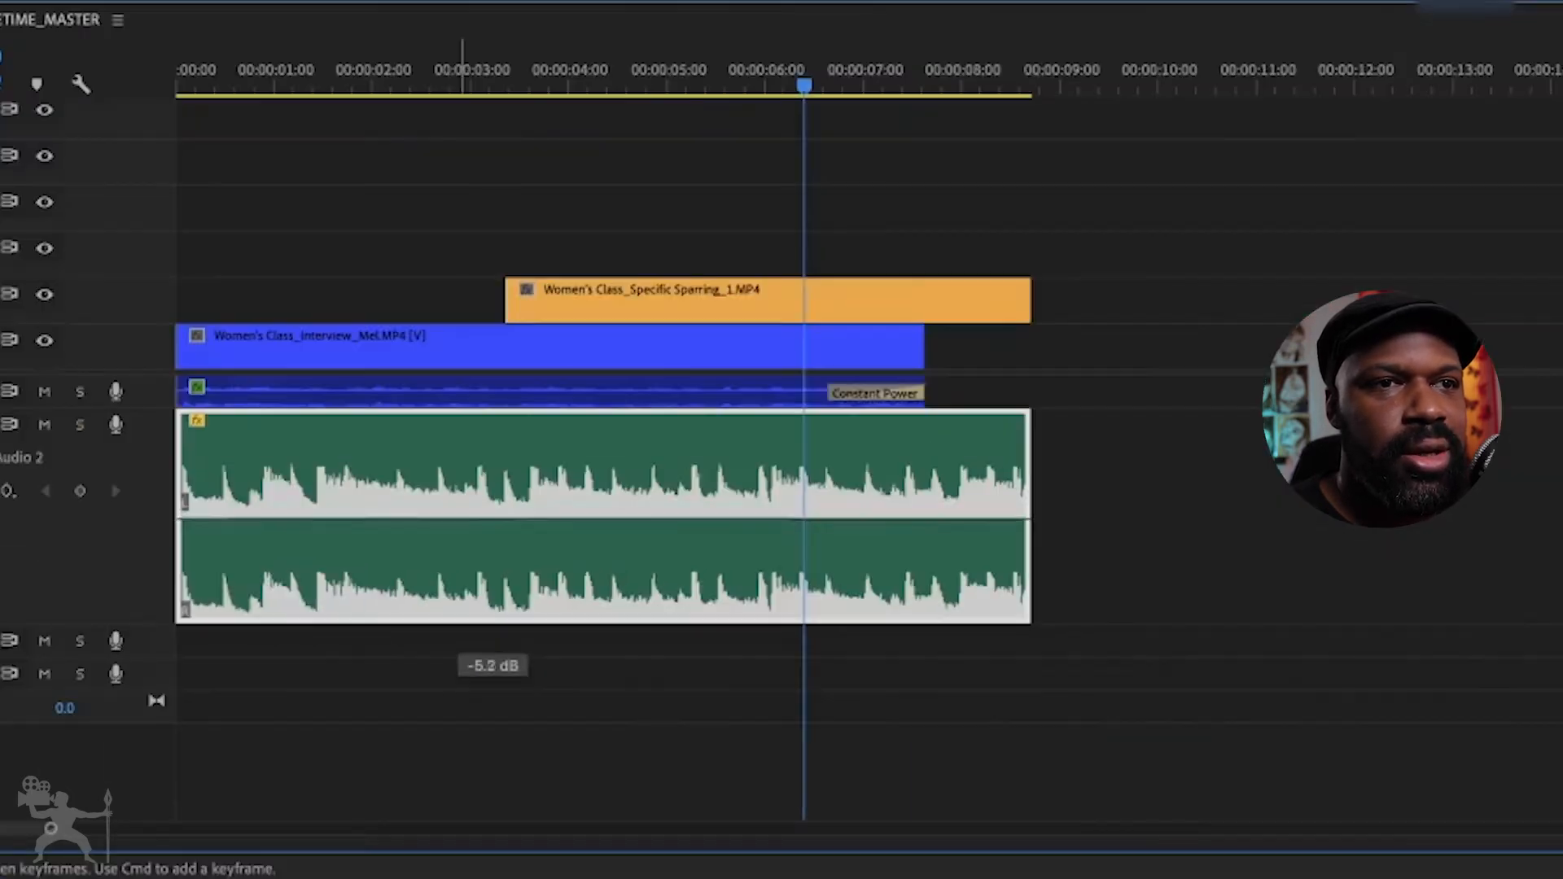
pyautogui.moveTo(457, 517); pyautogui.dragTo(457, 520)
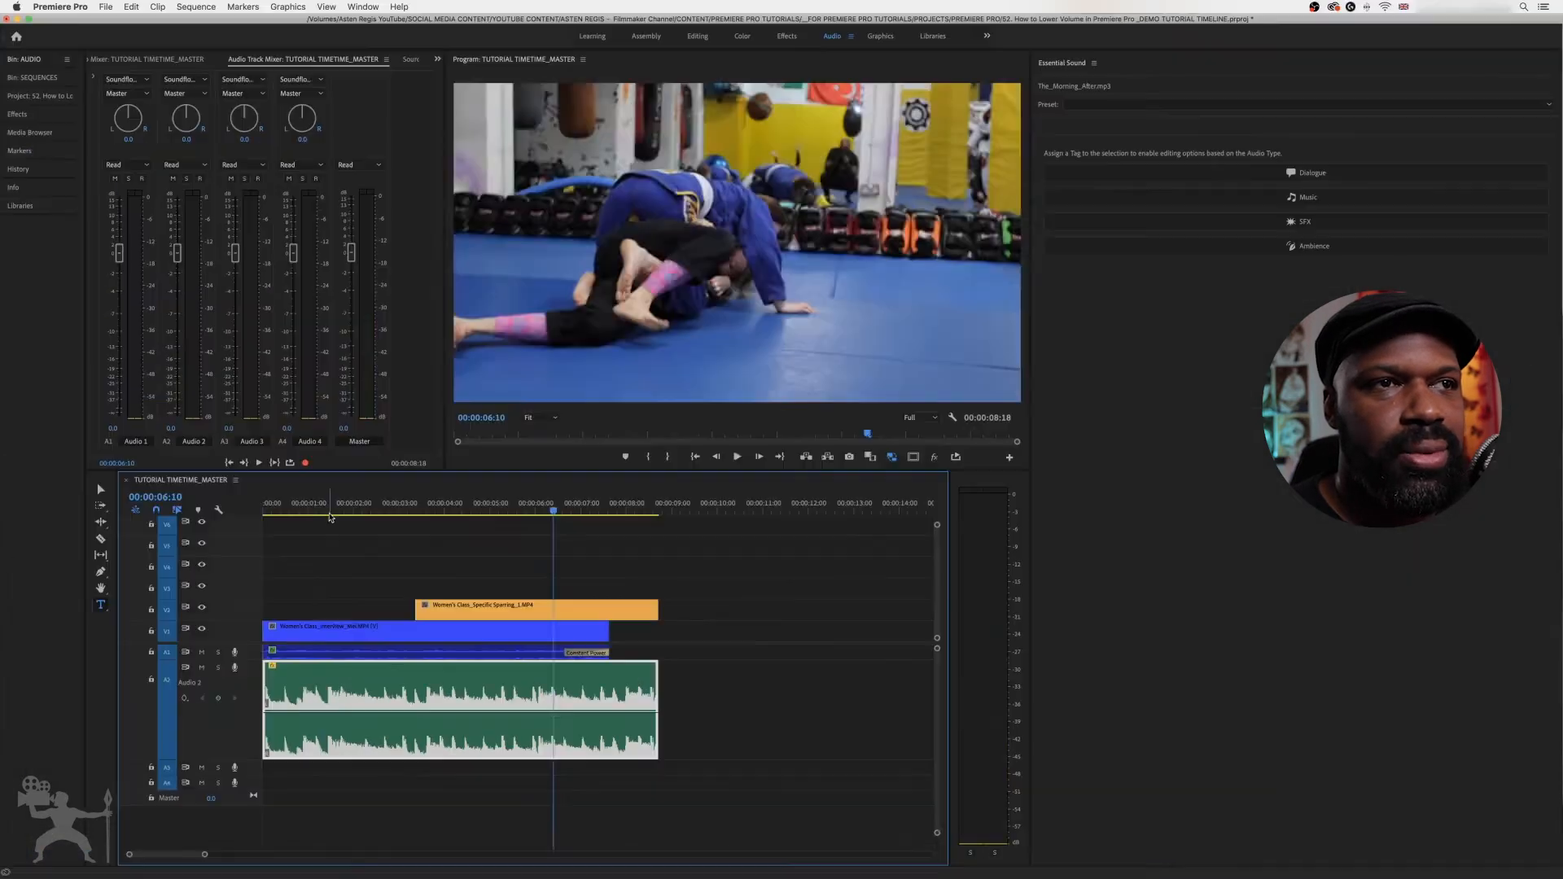
# Step: Play the sequence again from the beginning to compare the music with the interview
pyautogui.moveTo(309, 89); pyautogui.dragTo(113, 94)
pyautogui.press('space')
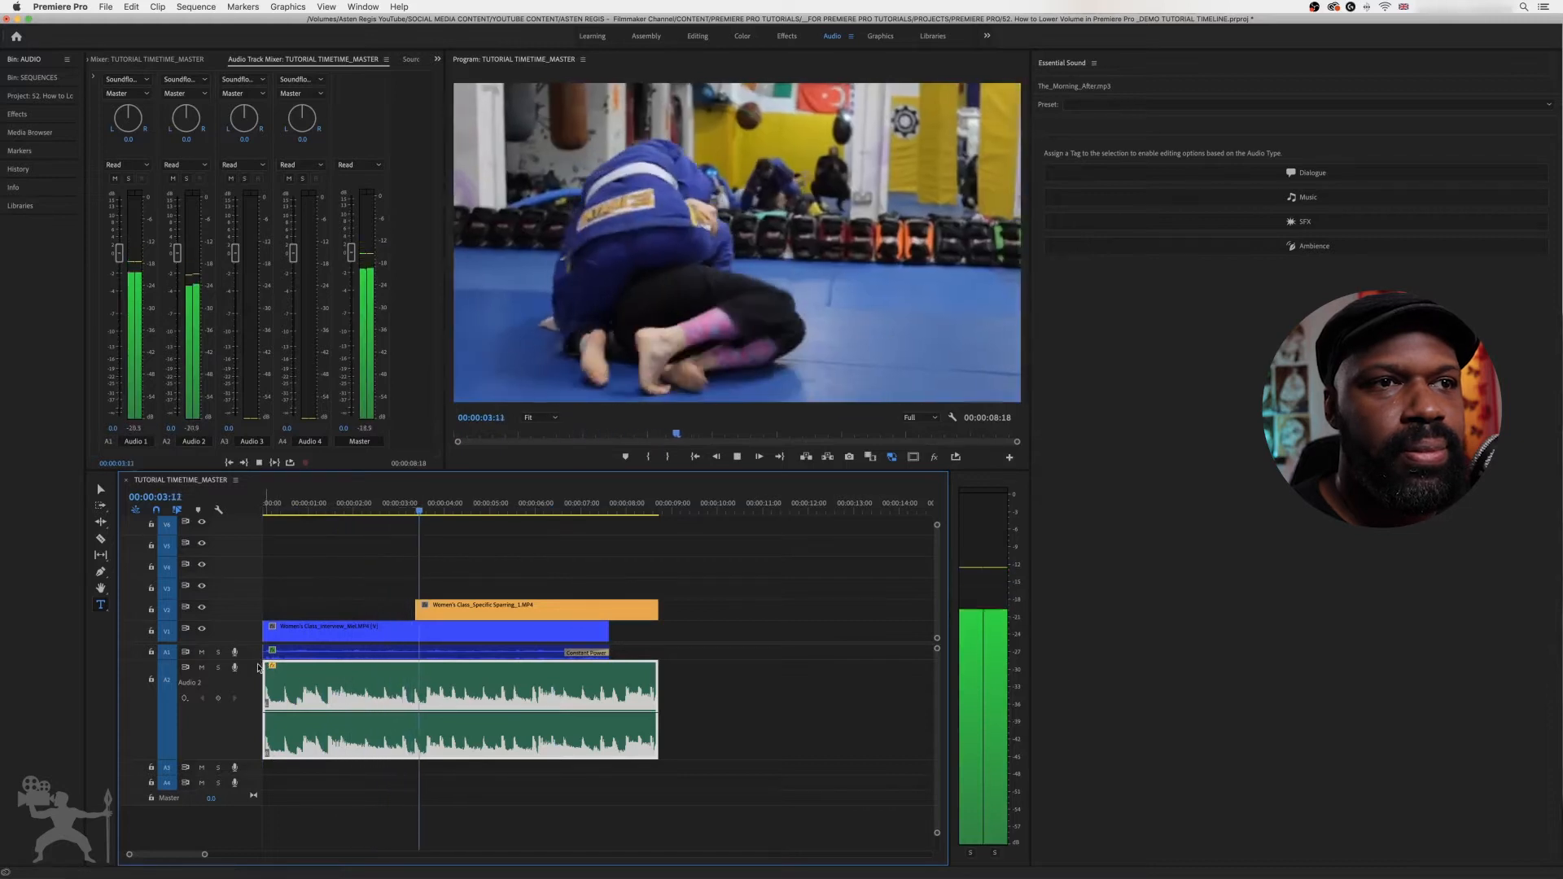
pyautogui.press('space')
# Step: Increase the height of the Audio 1 track and add two volume keyframes to the music clip around the end of the interview clip
pyautogui.moveTo(259, 664); pyautogui.dragTo(257, 682)
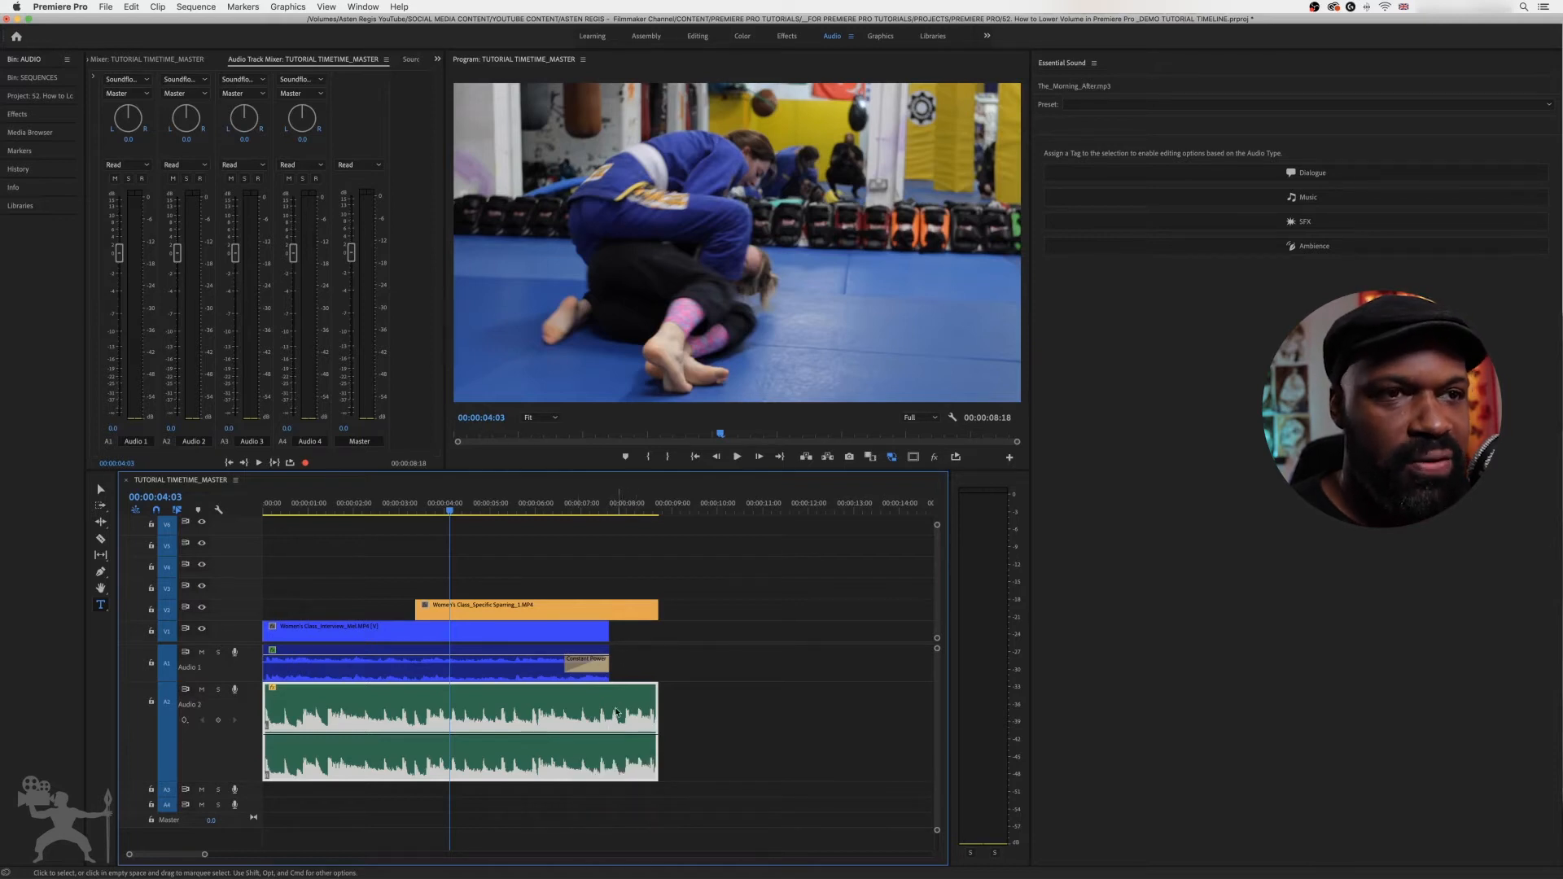
pyautogui.press('p')
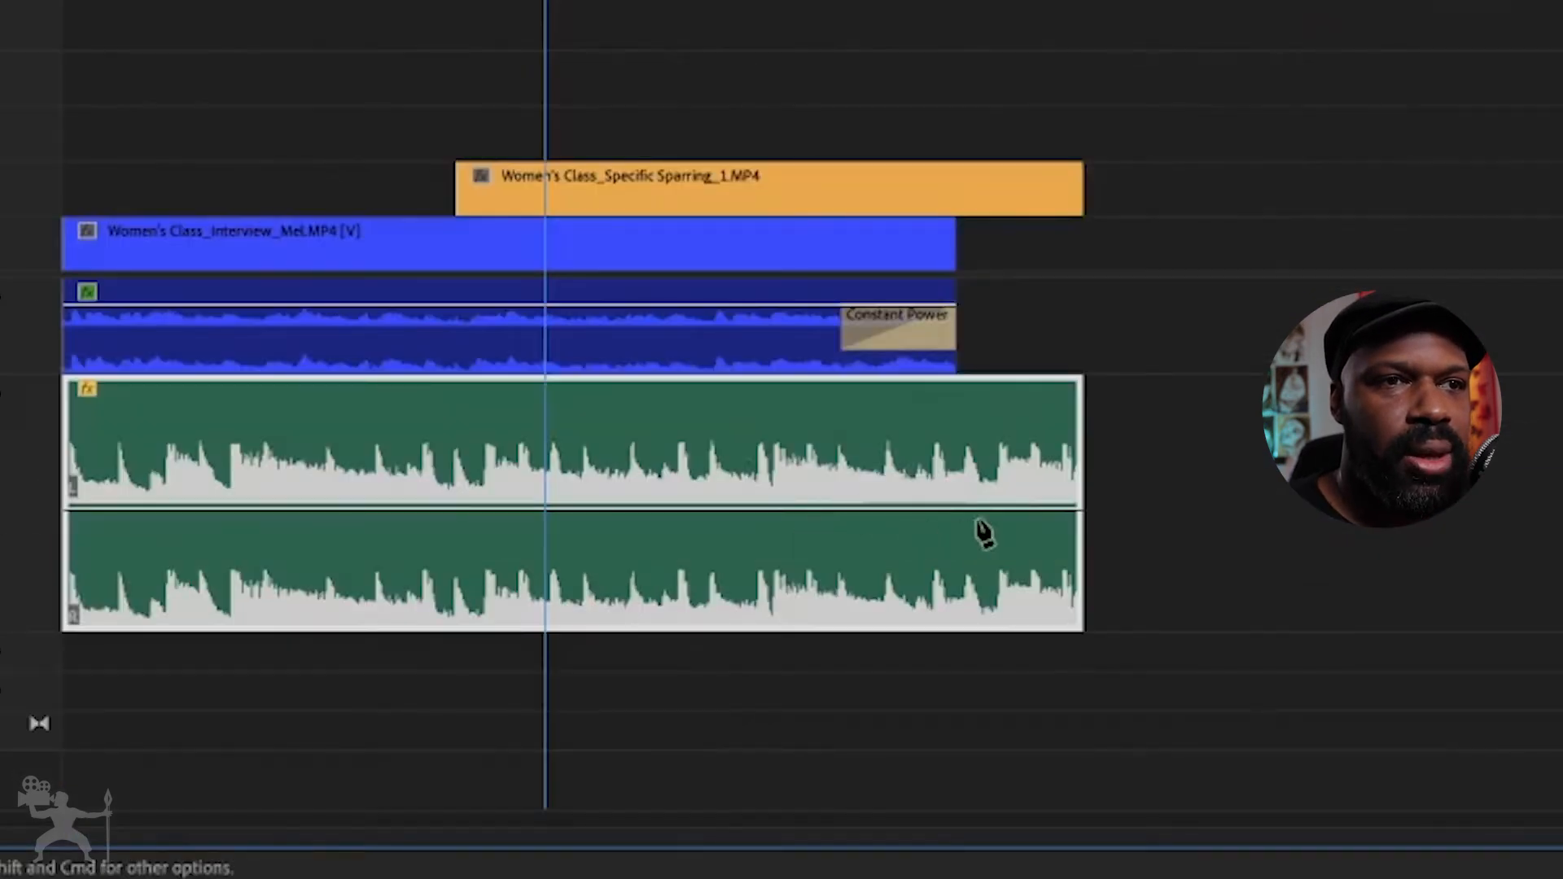
pyautogui.click(952, 509)
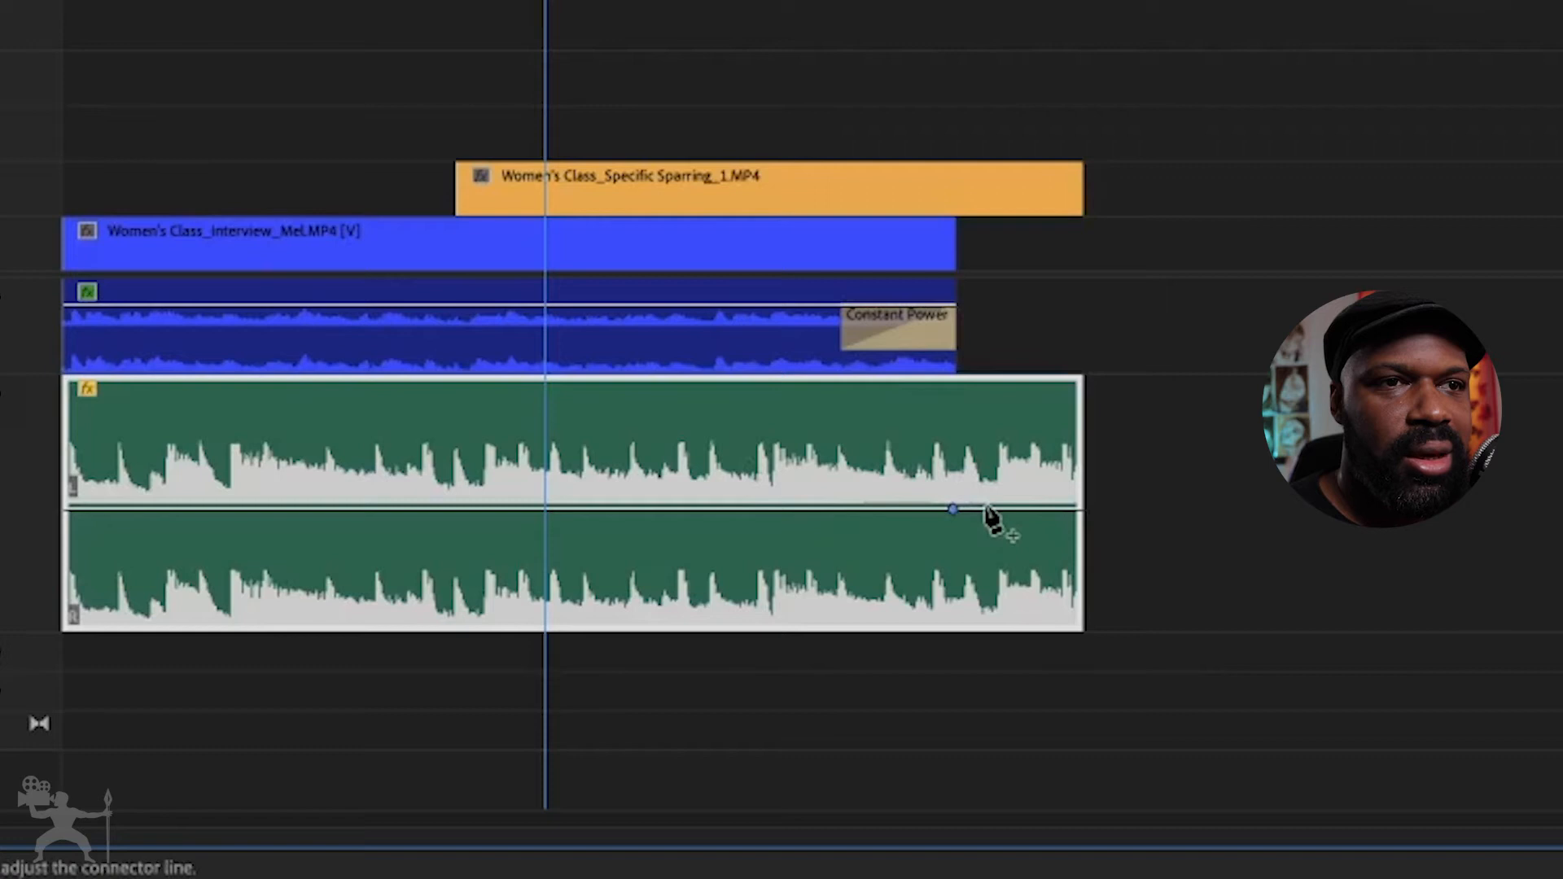
pyautogui.click(980, 510)
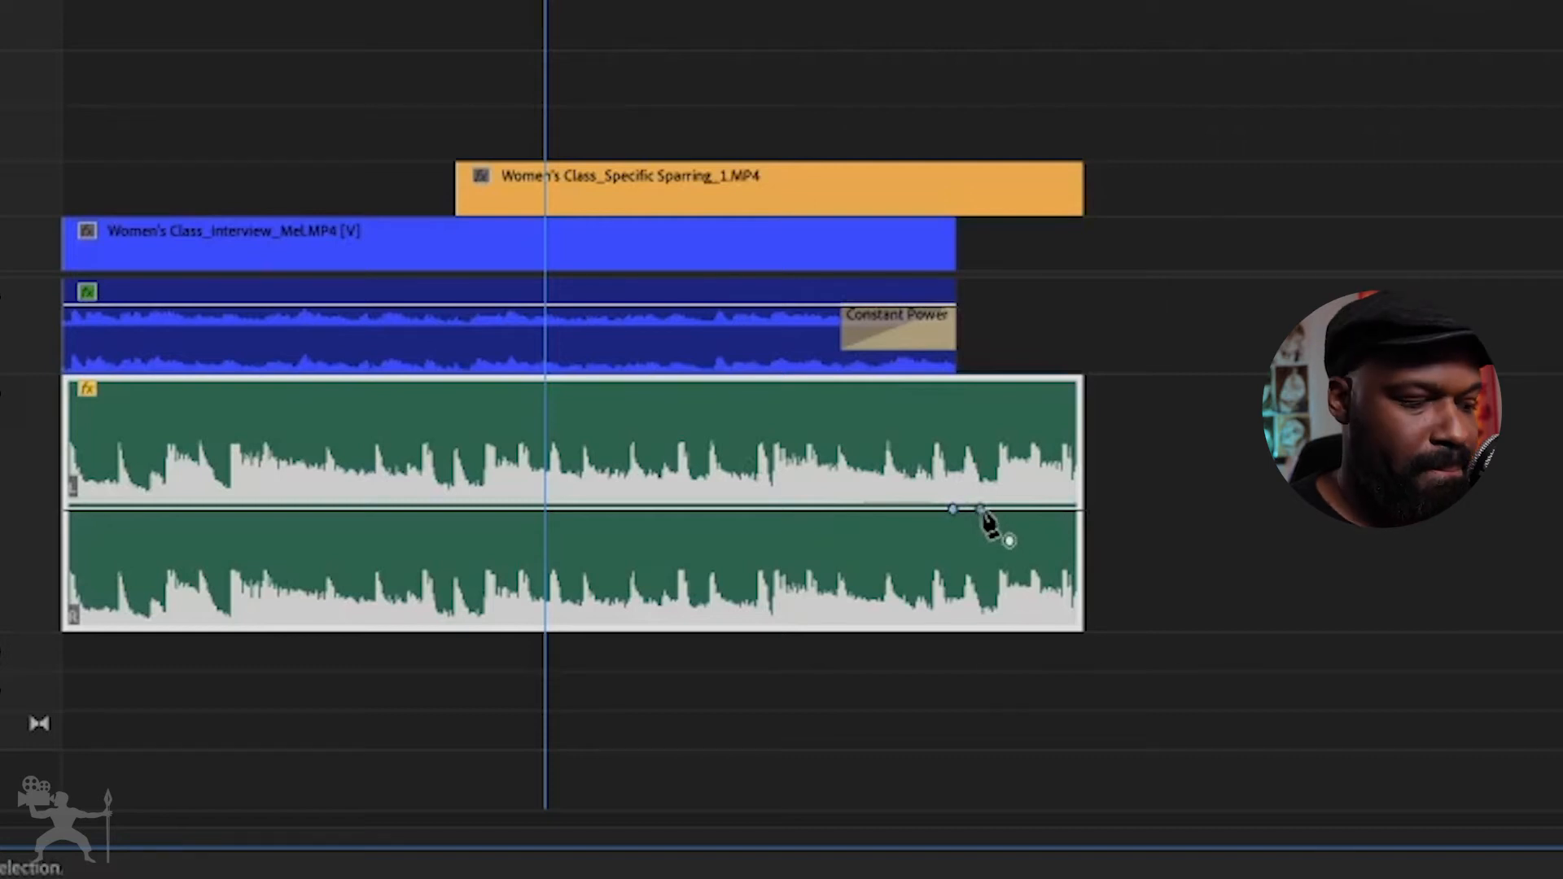
# Step: Lower the music clip's volume before the first keyframe and play the sequence from the start
pyautogui.press('v')
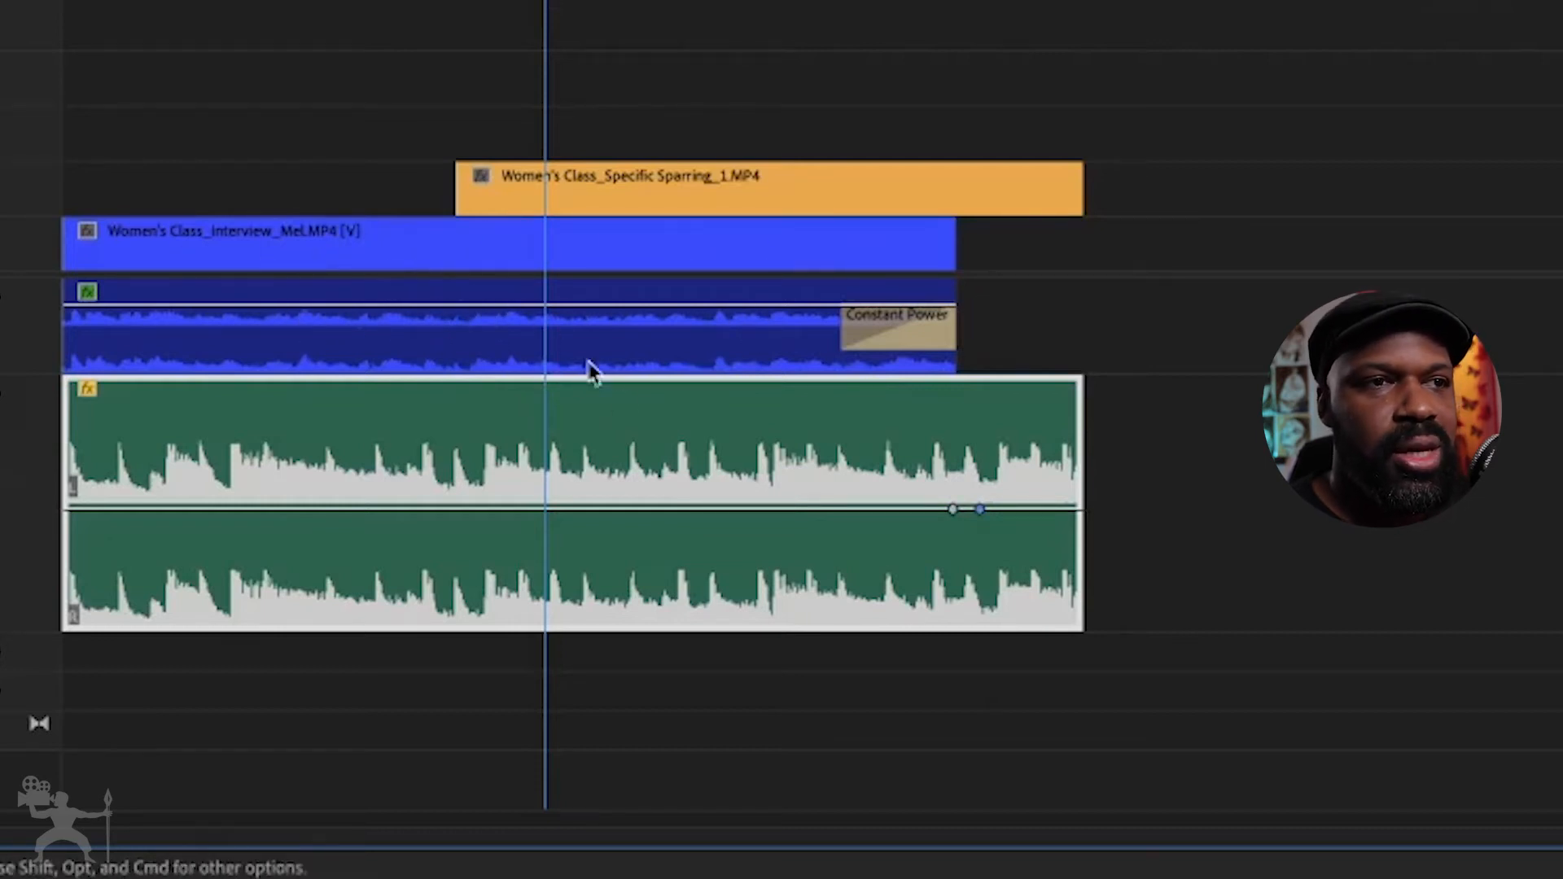
pyautogui.moveTo(614, 503); pyautogui.dragTo(614, 536)
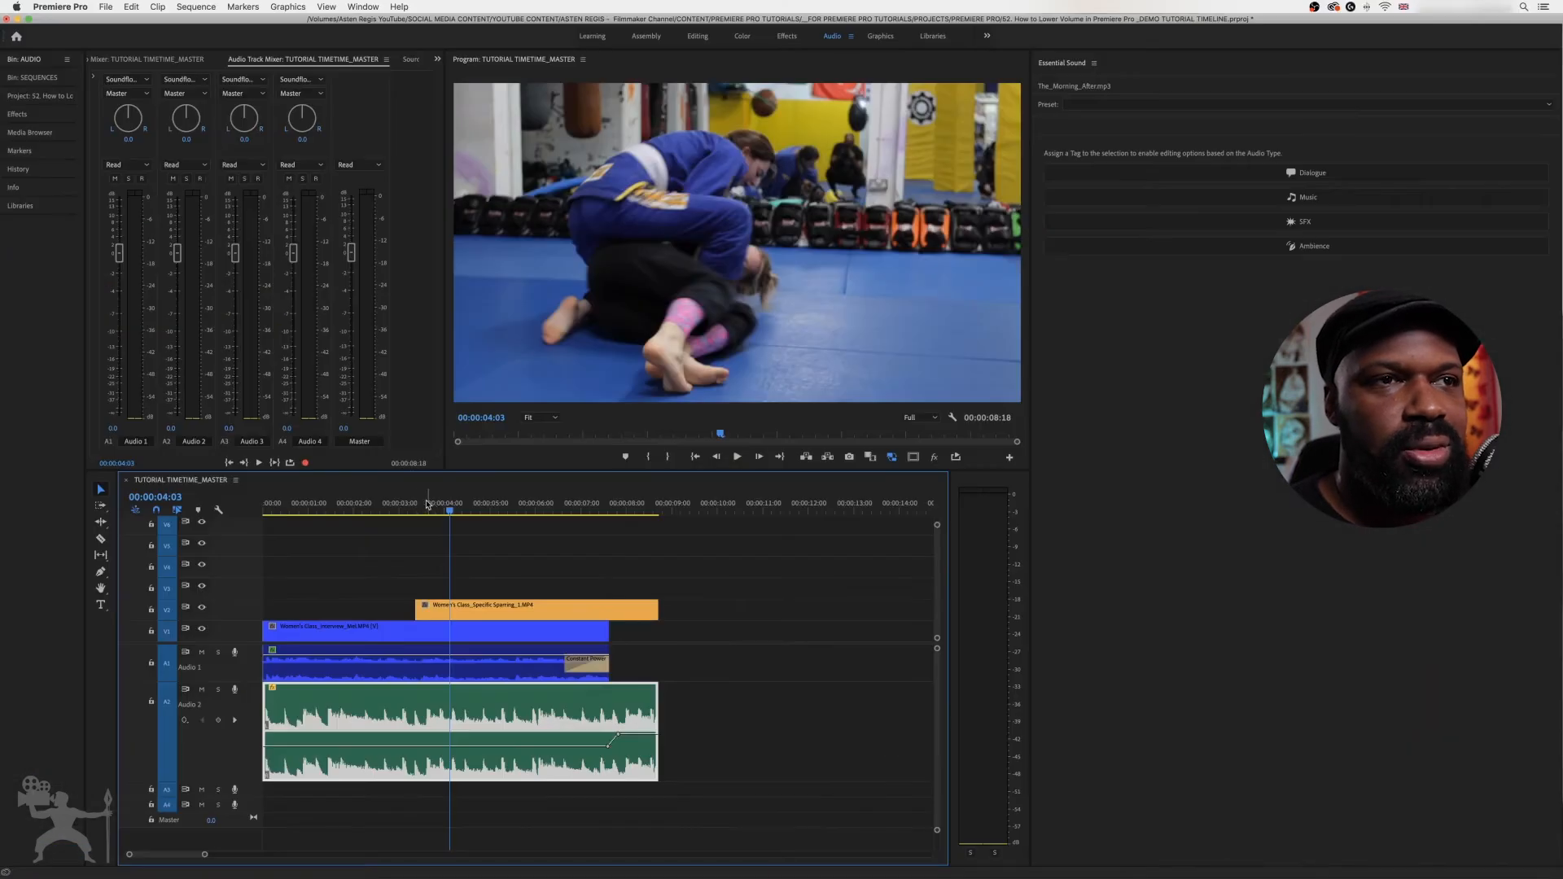
pyautogui.moveTo(426, 505); pyautogui.dragTo(238, 518)
pyautogui.press('space')
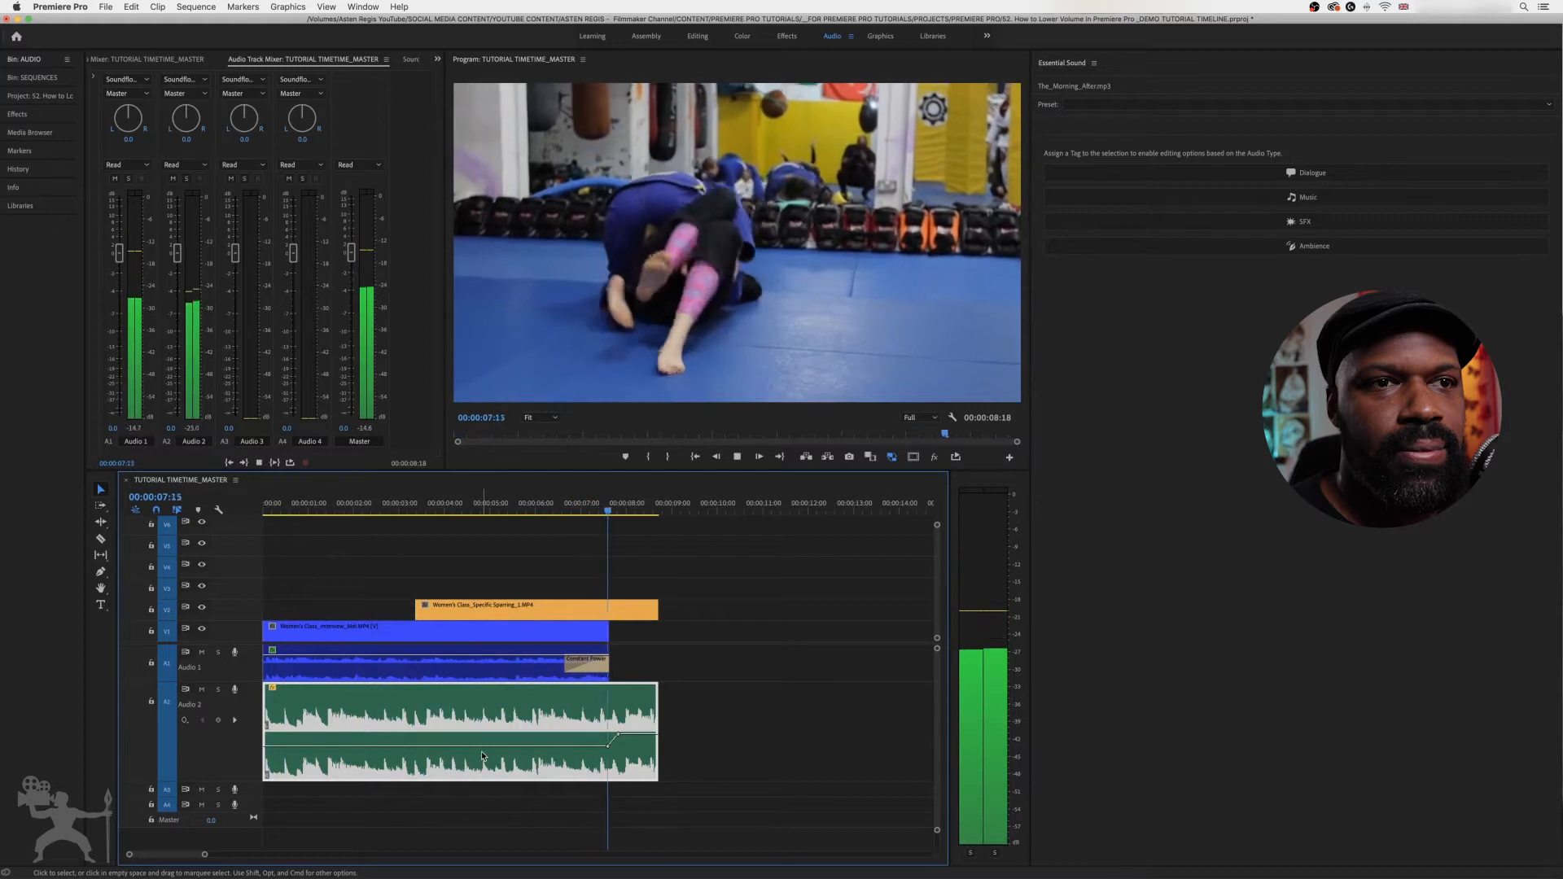
# Step: Extend the music clip and the Specific Sparring clip to about 10 seconds and play back the sequence
pyautogui.moveTo(663, 702); pyautogui.dragTo(730, 701)
pyautogui.moveTo(658, 609); pyautogui.dragTo(729, 607)
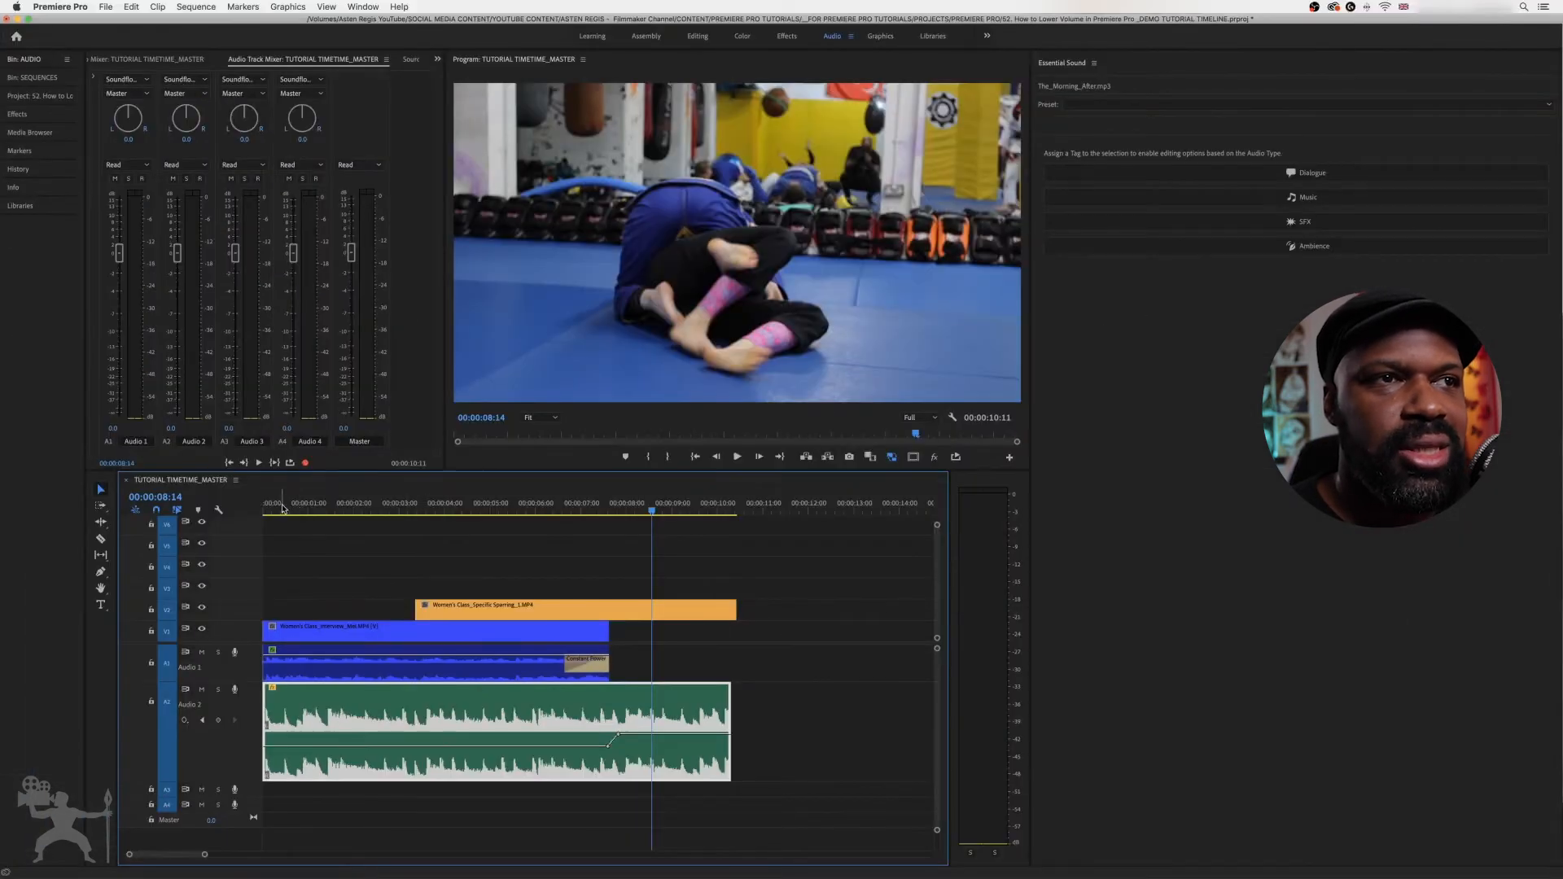
pyautogui.click(282, 508)
pyautogui.press('space')
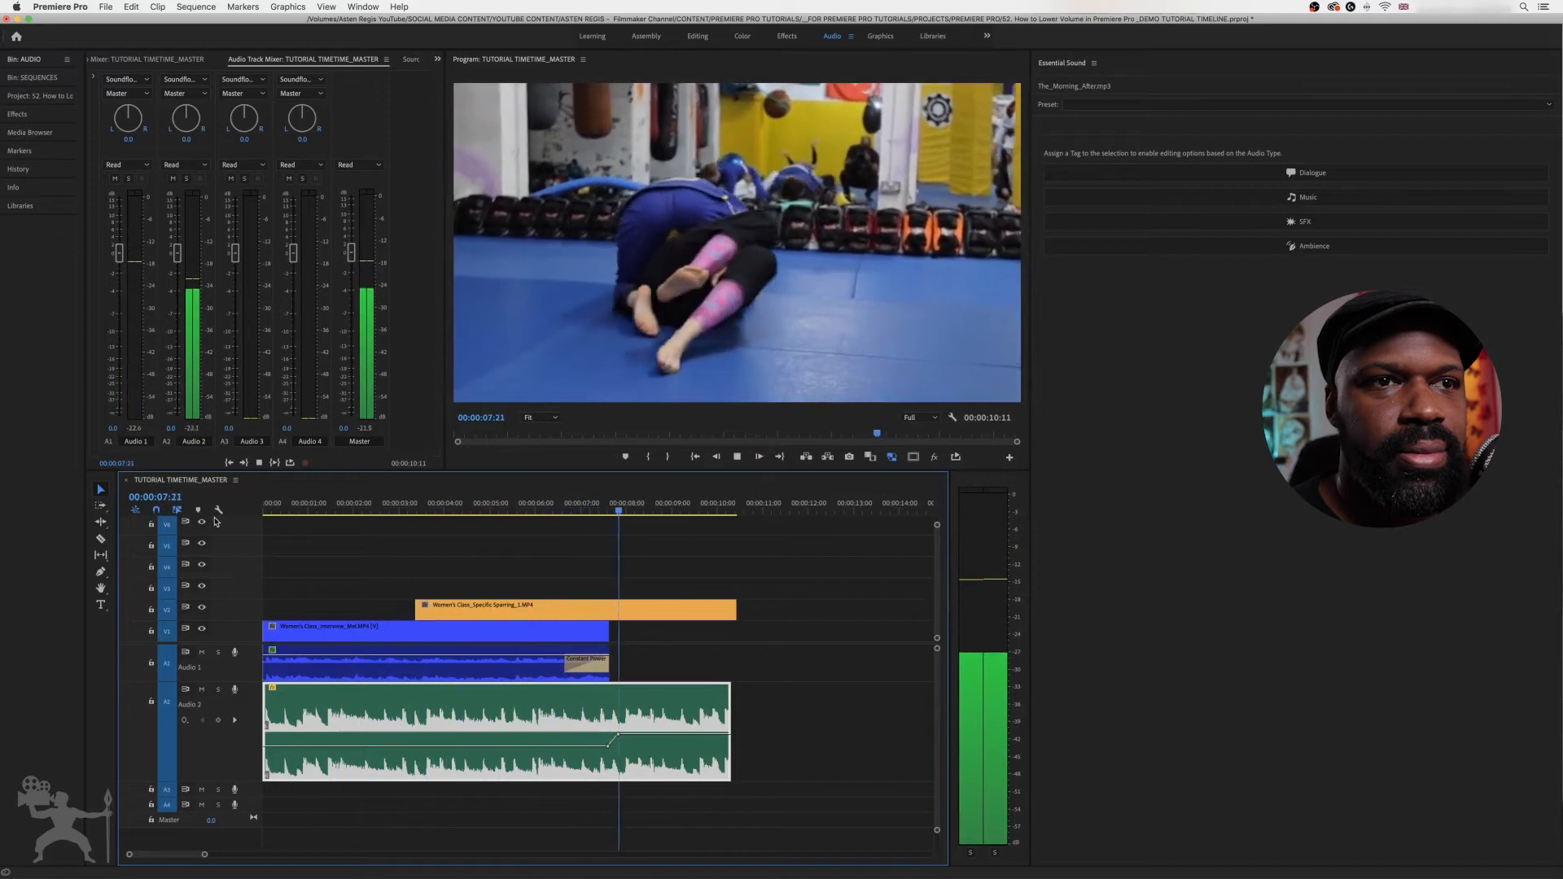
pyautogui.press('space')
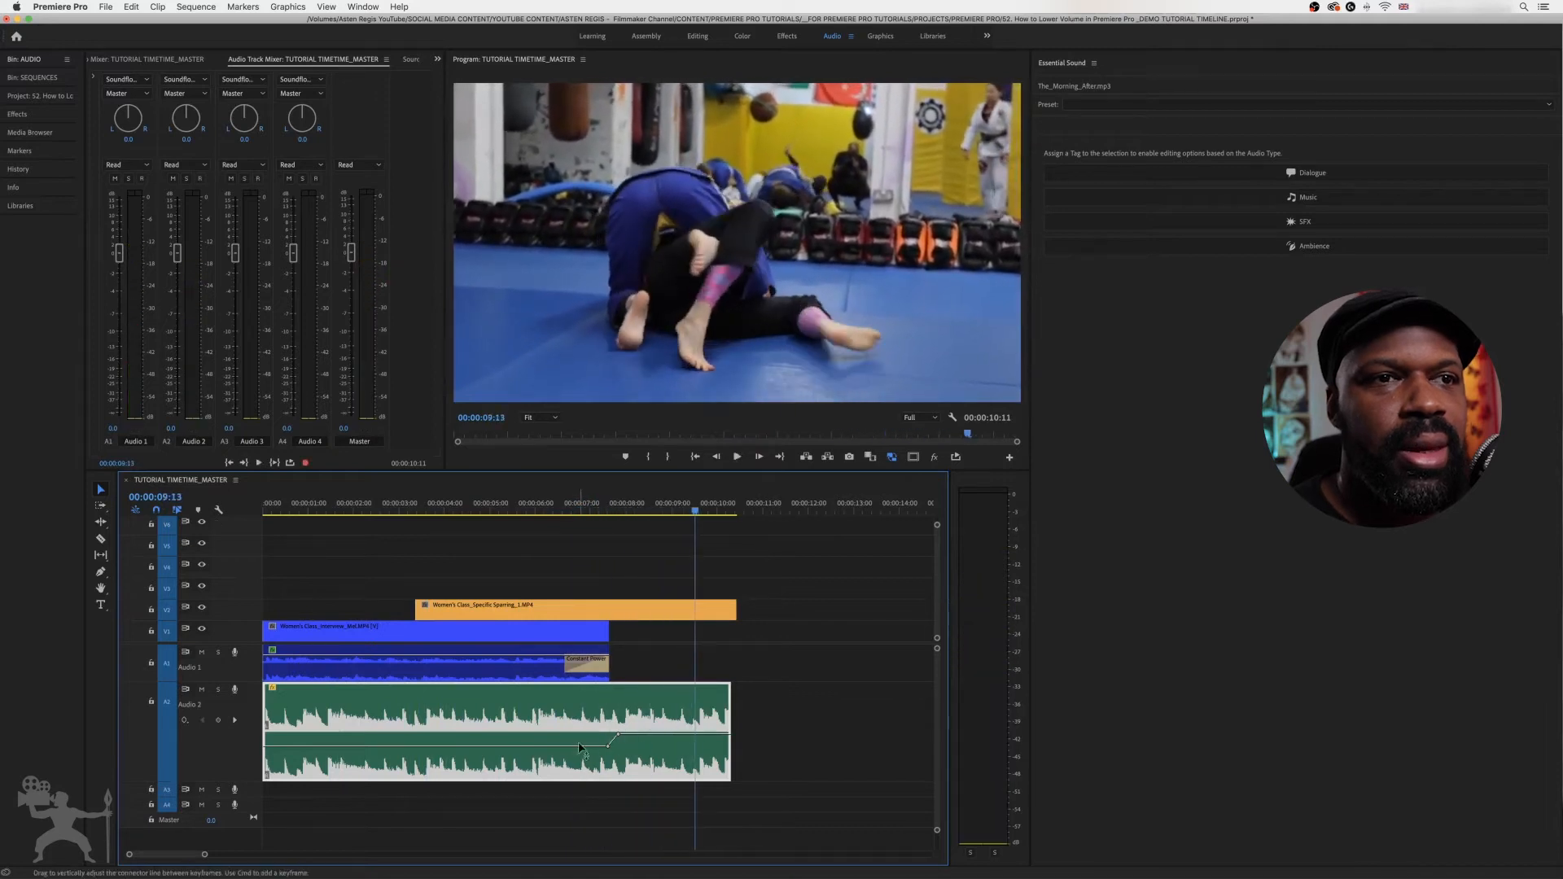
# Step: Raise the music clip's volume after the second keyframe in two stages, the first to about -3.2 dB, and play back the transition
pyautogui.moveTo(661, 733)
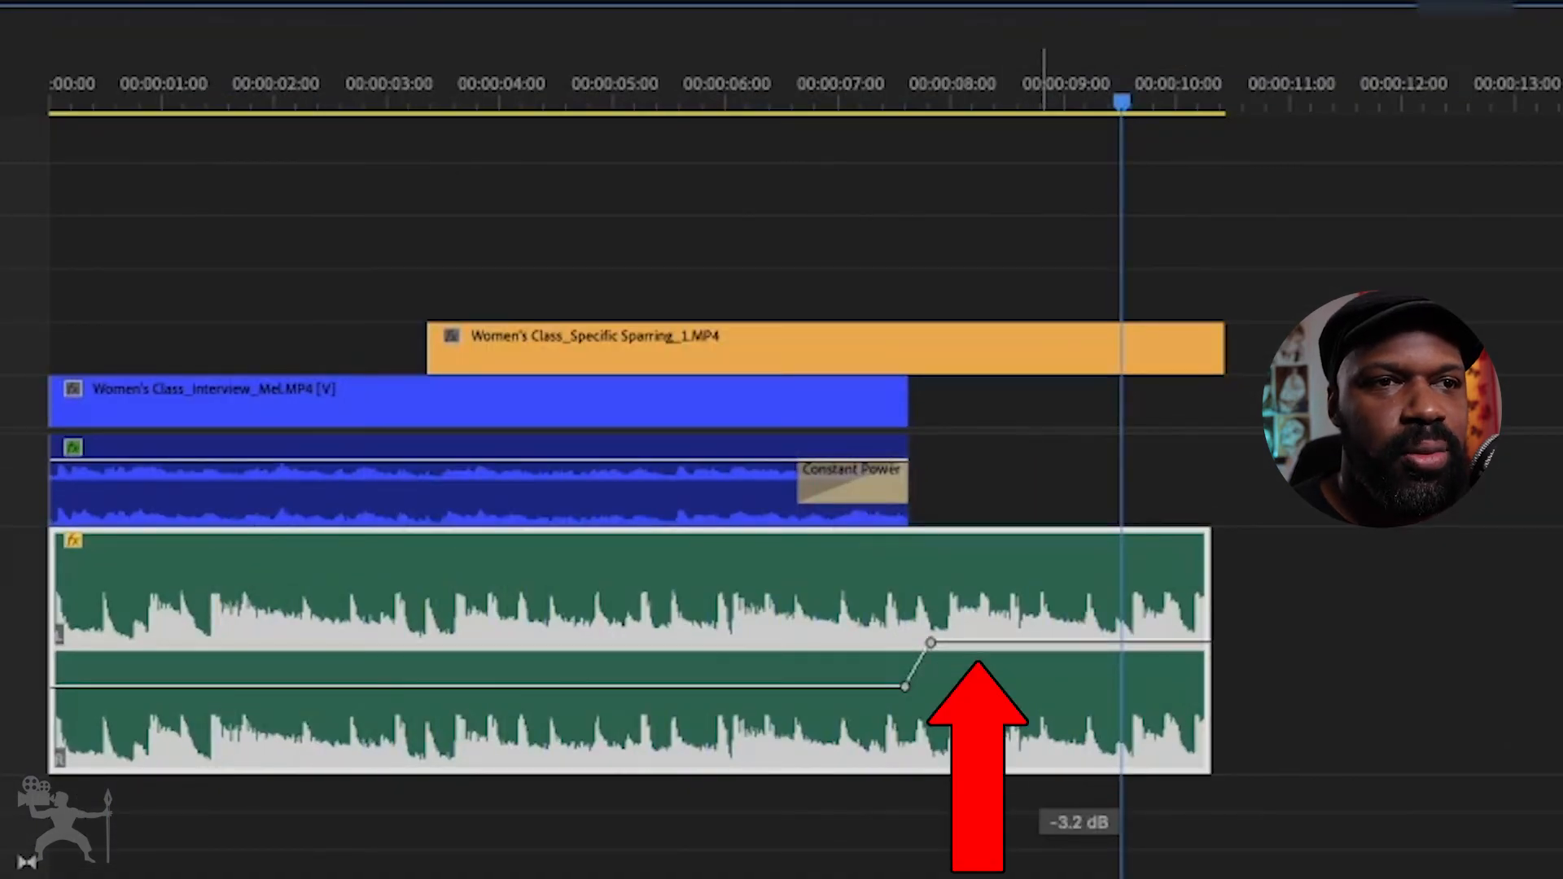
pyautogui.click(881, 106)
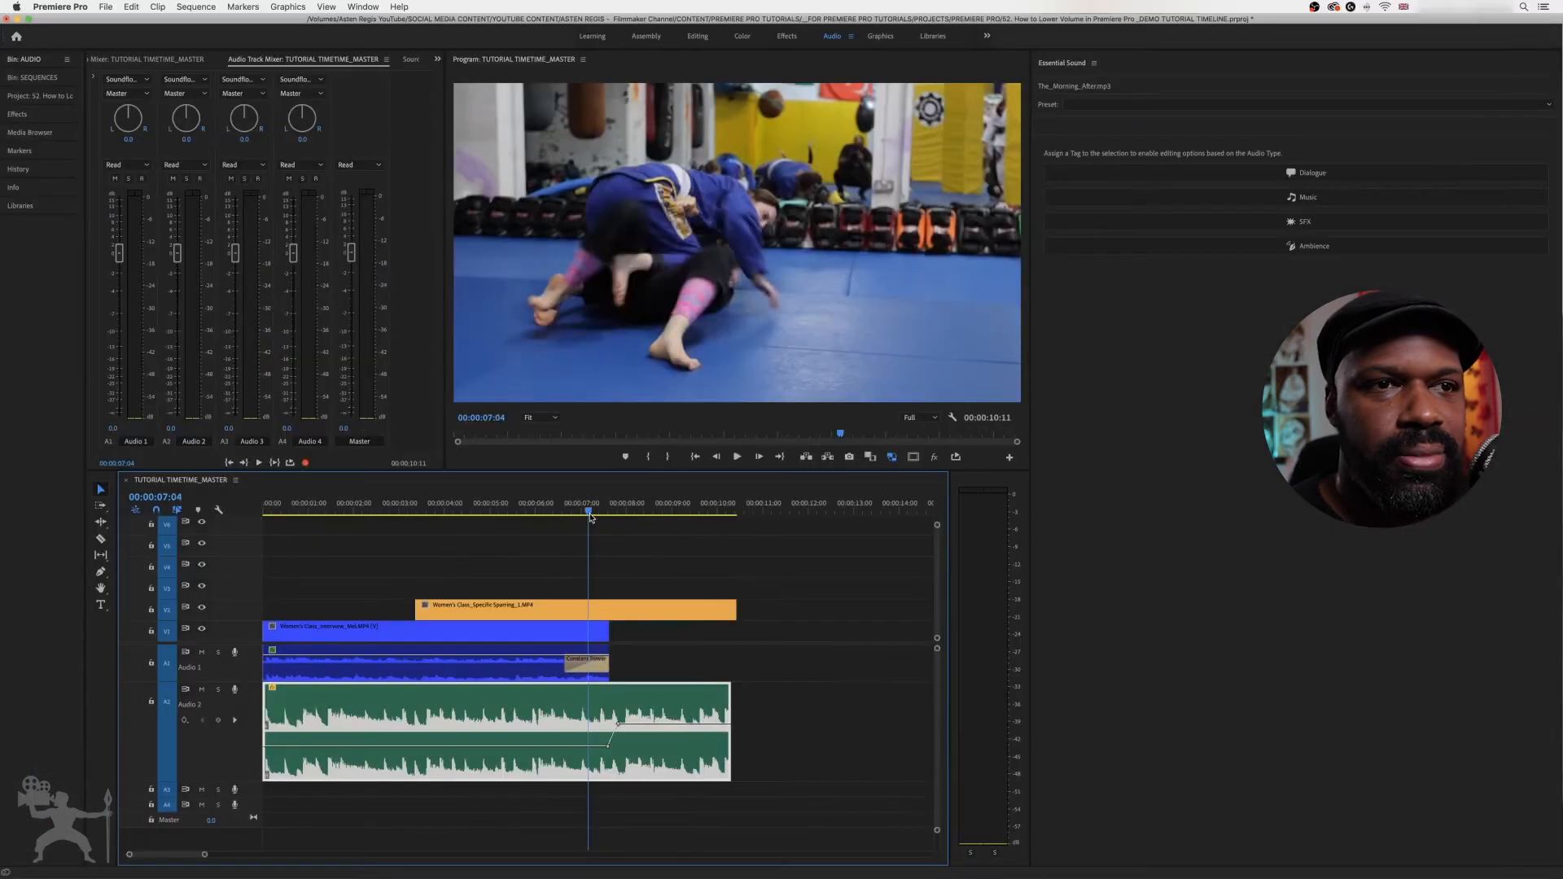
pyautogui.press('space')
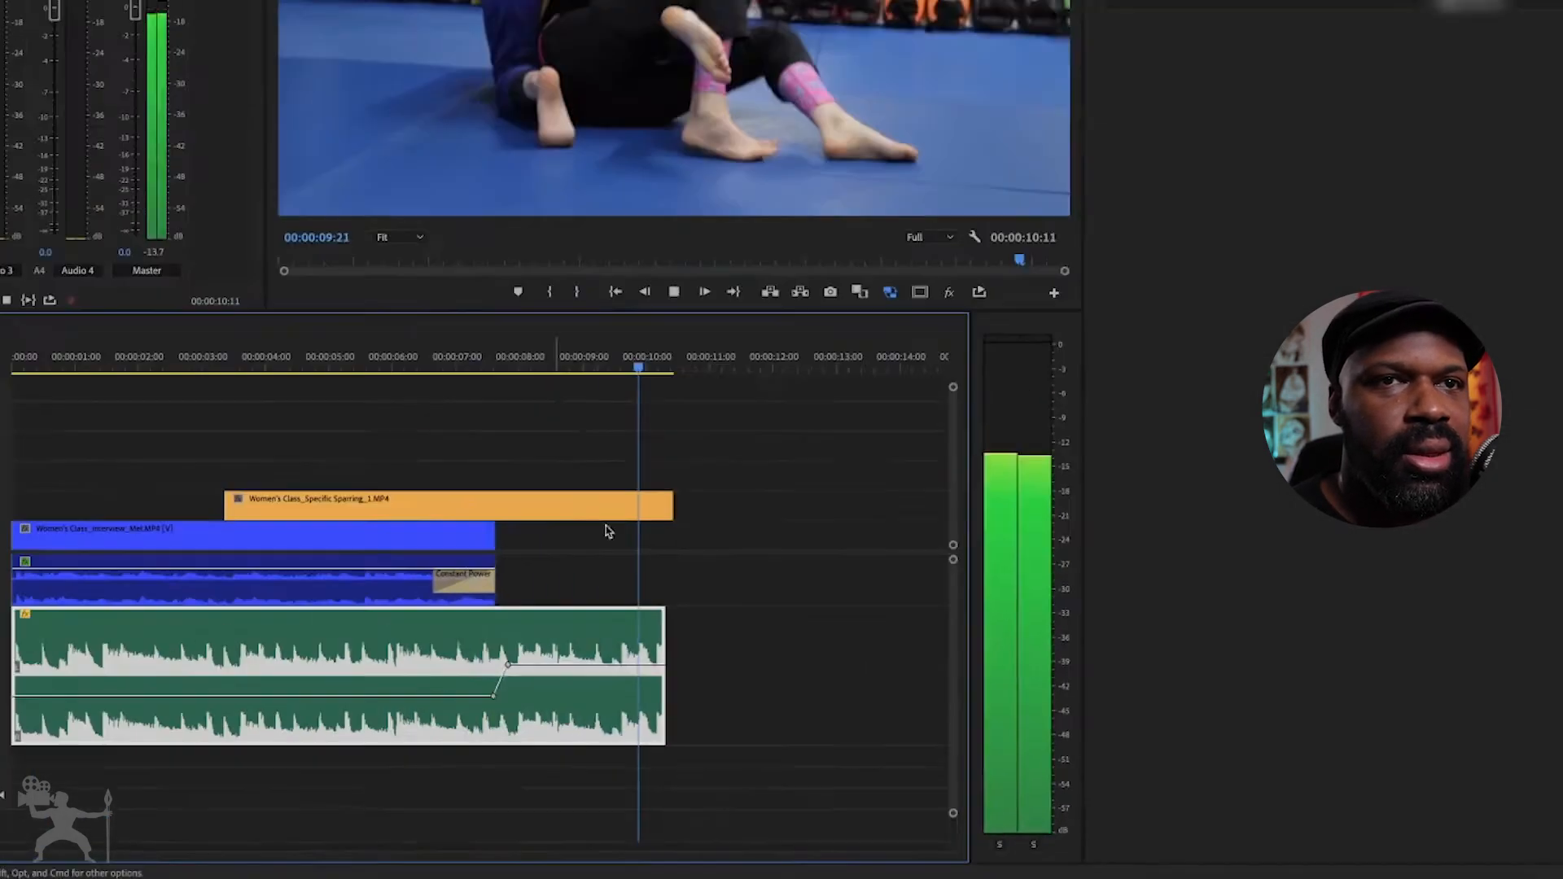
pyautogui.press('space')
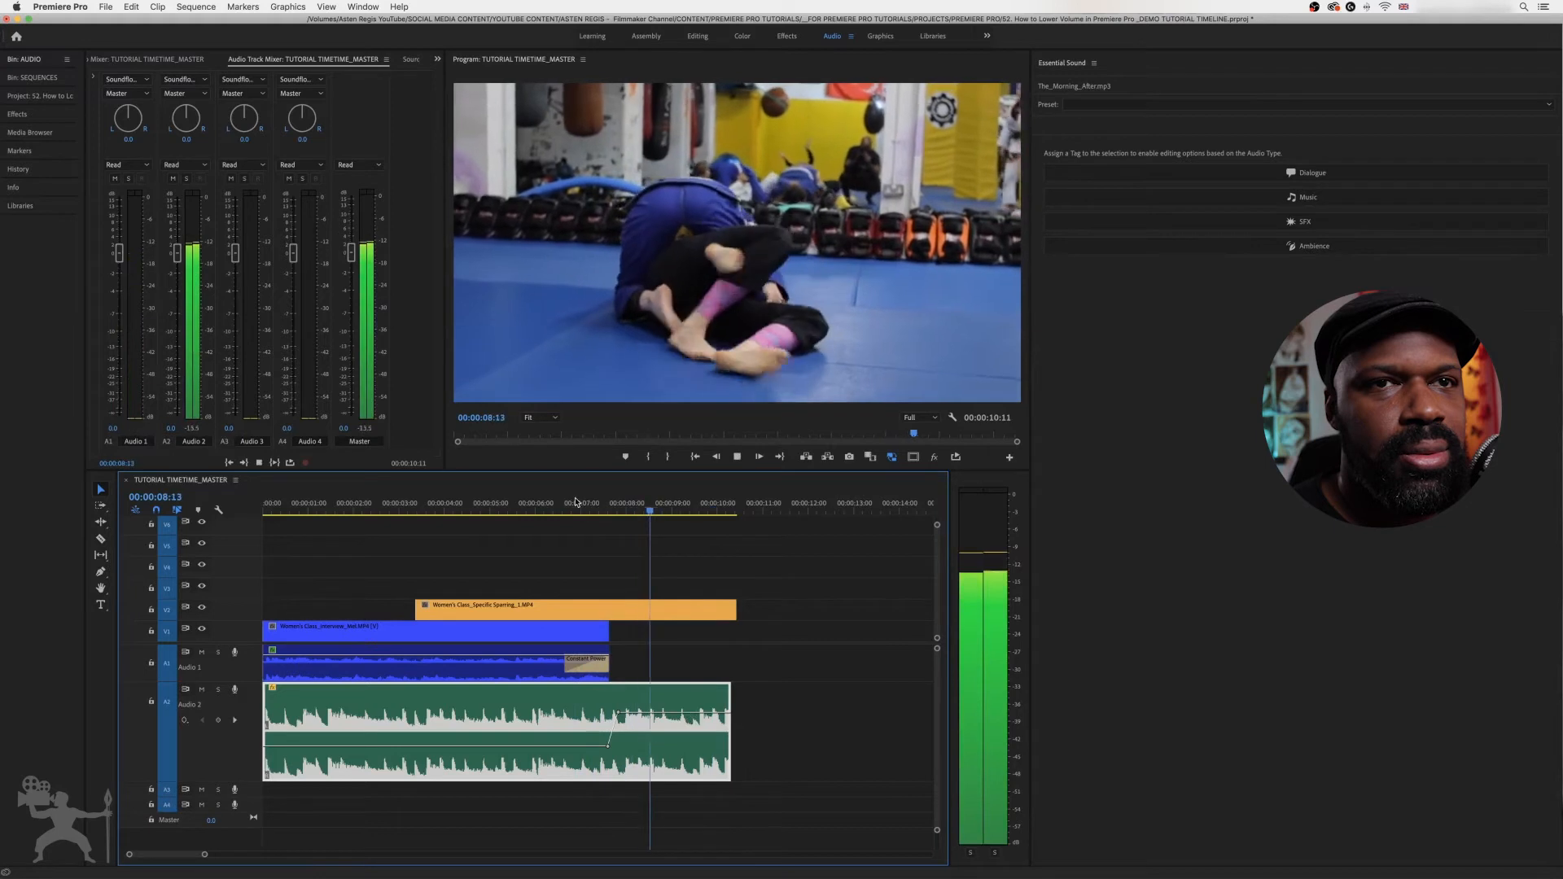
pyautogui.press('space')
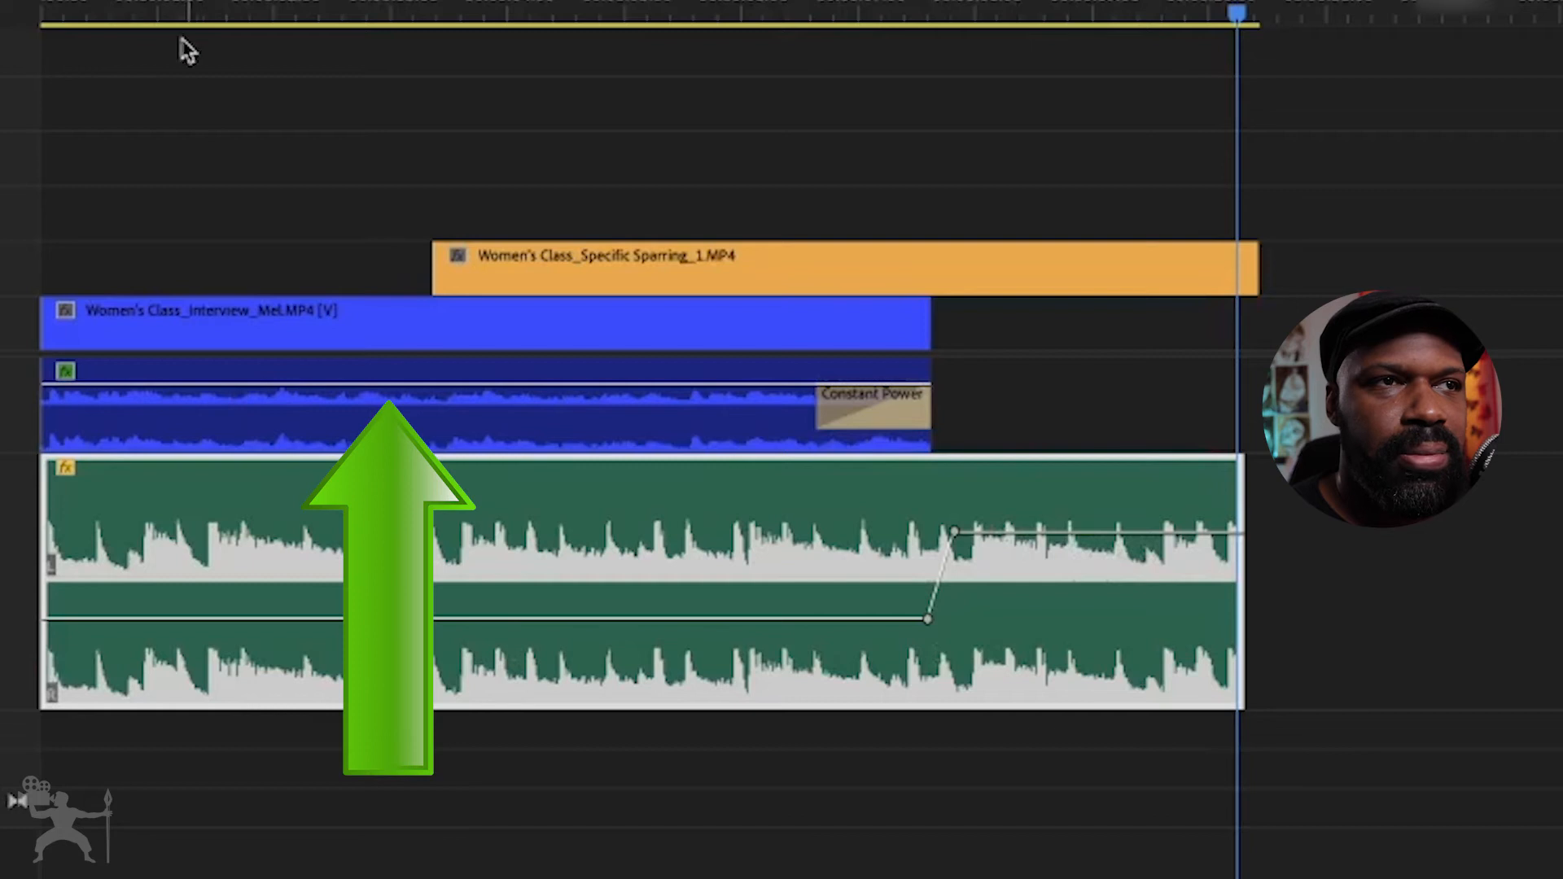
# Step: Raise the volume of the interview clip's audio on an enlarged Audio 1 track and play the sequence from the start
pyautogui.click(192, 335)
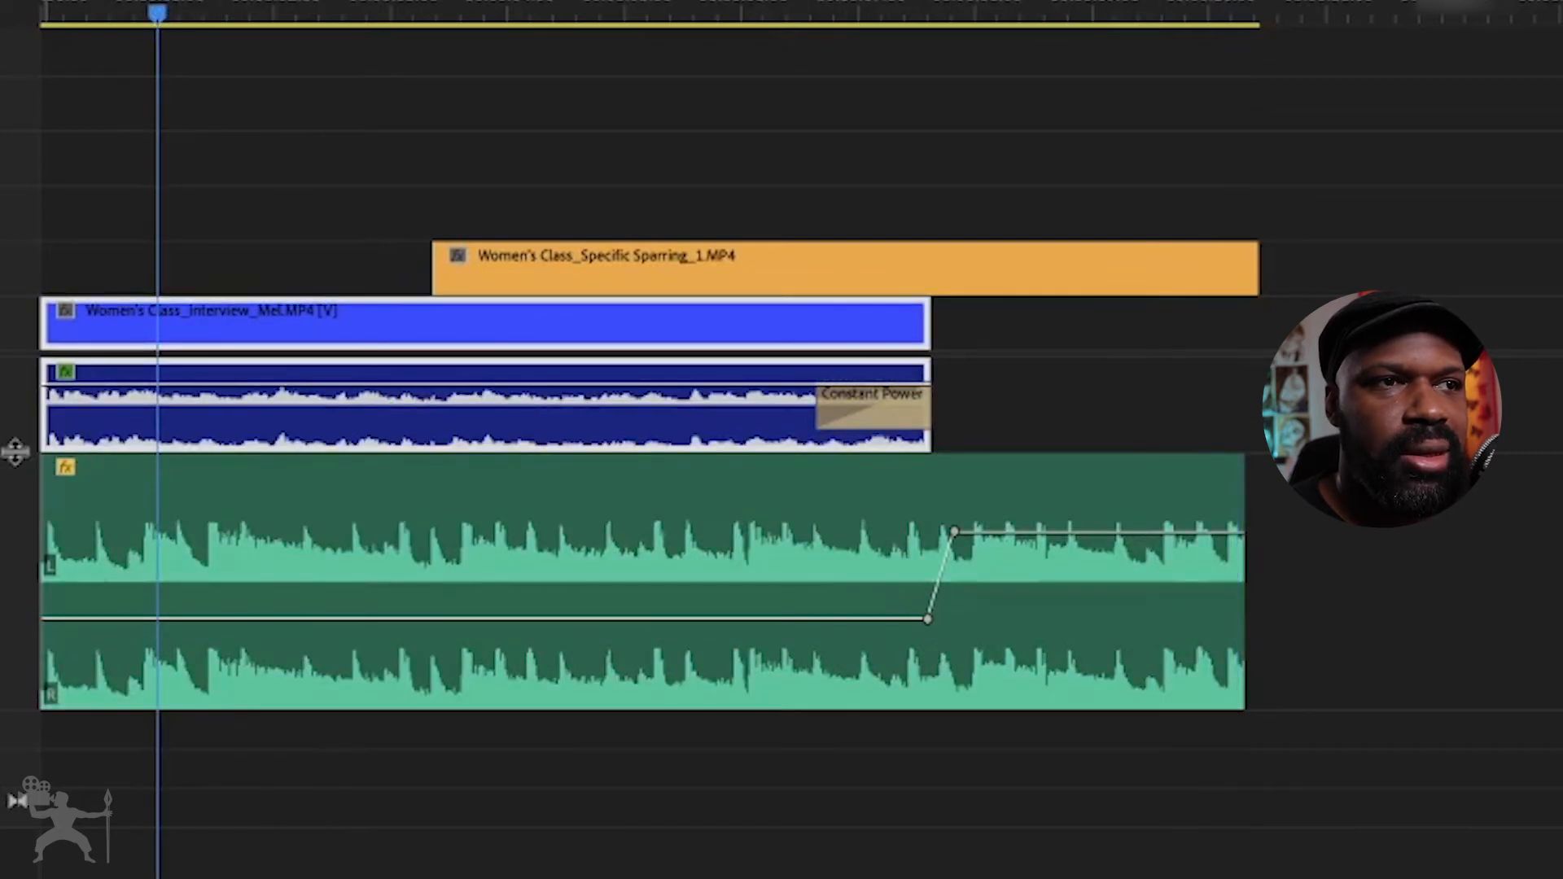
pyautogui.moveTo(14, 451); pyautogui.dragTo(39, 499)
pyautogui.moveTo(192, 396); pyautogui.dragTo(192, 379)
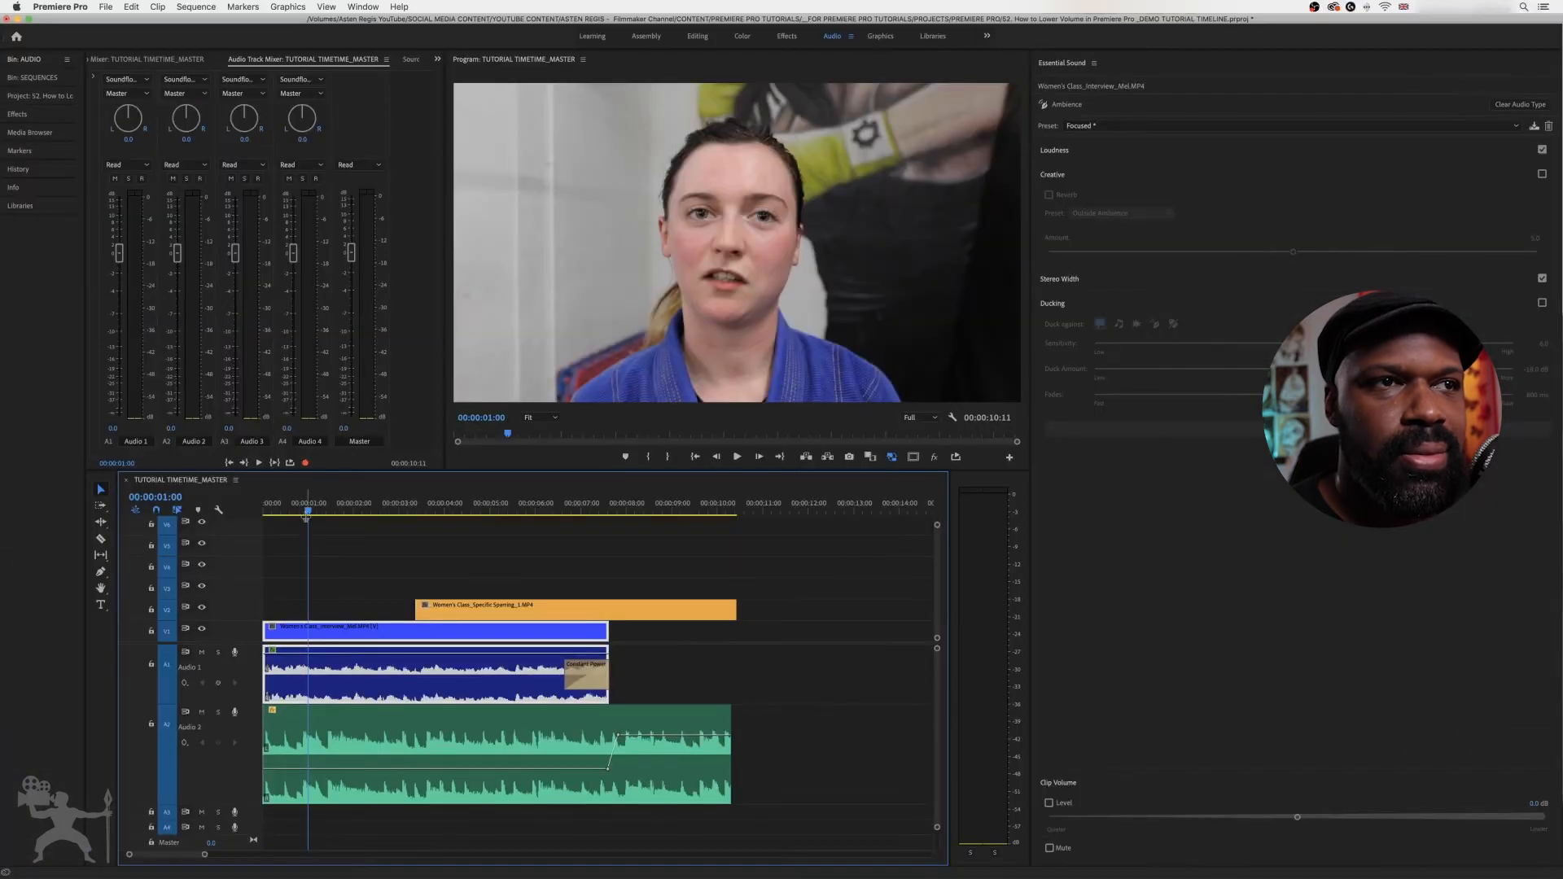
pyautogui.moveTo(156, 16); pyautogui.dragTo(100, 18)
pyautogui.press('space')
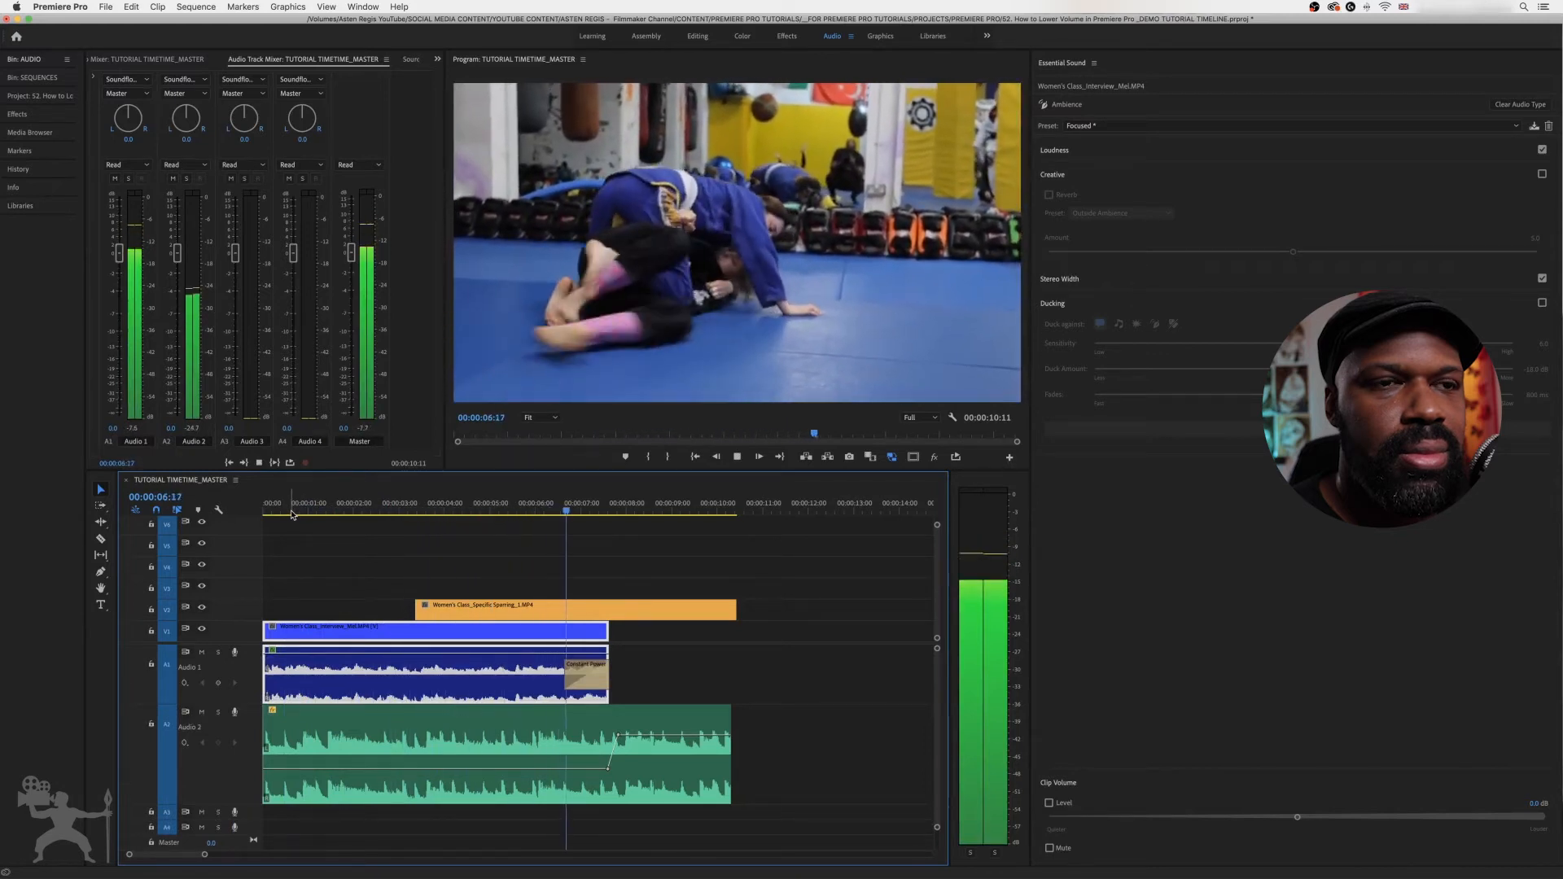
pyautogui.press('space')
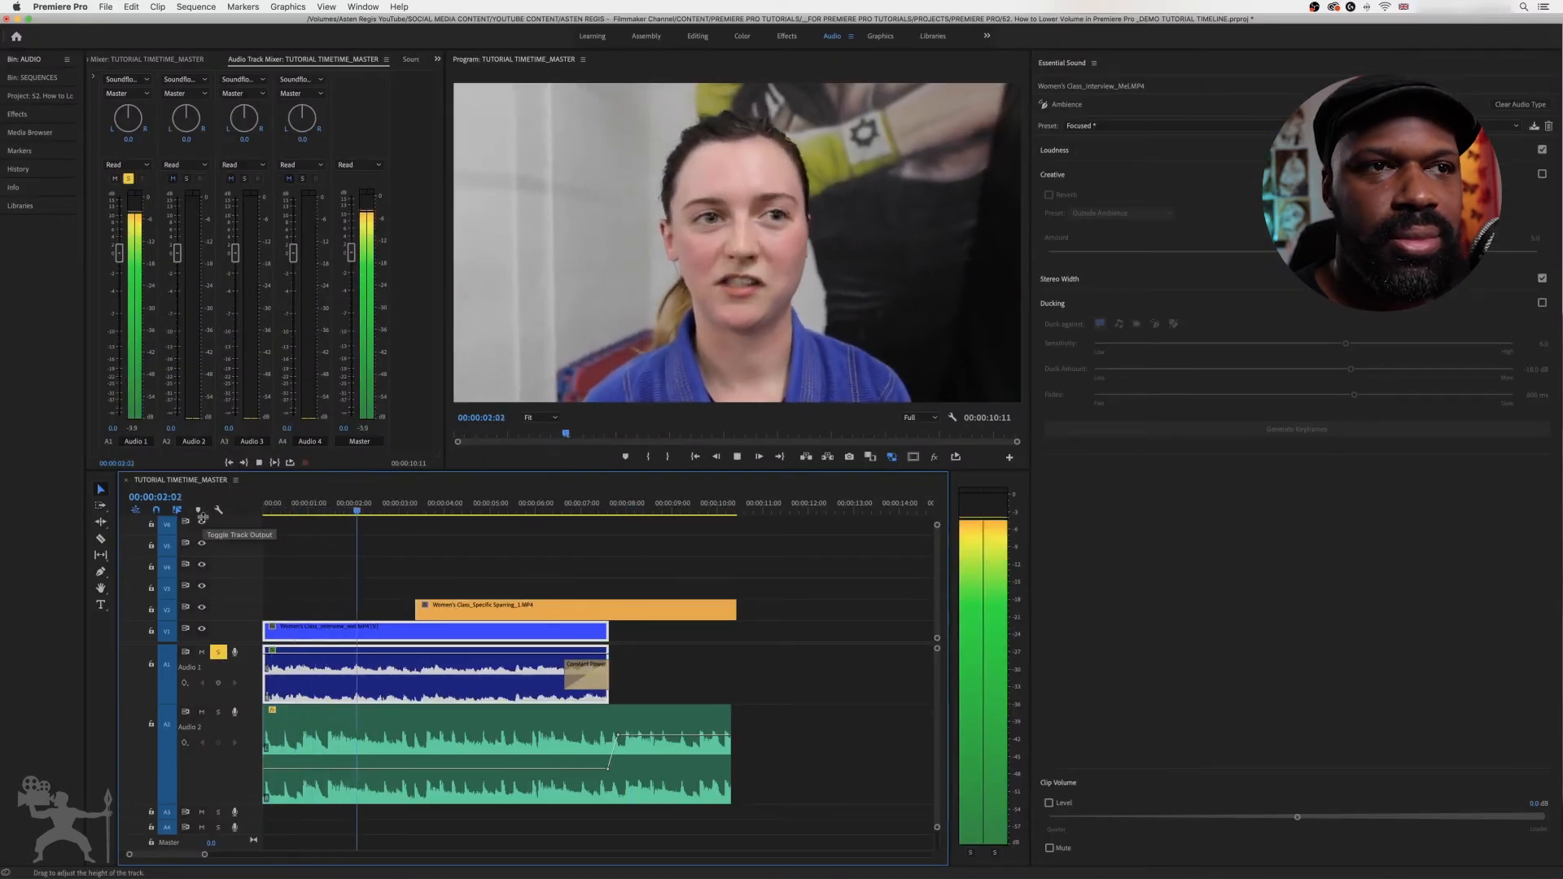
# Step: Listen to Audio 1 soloed, and mute it to hear the music alone
pyautogui.press('space')
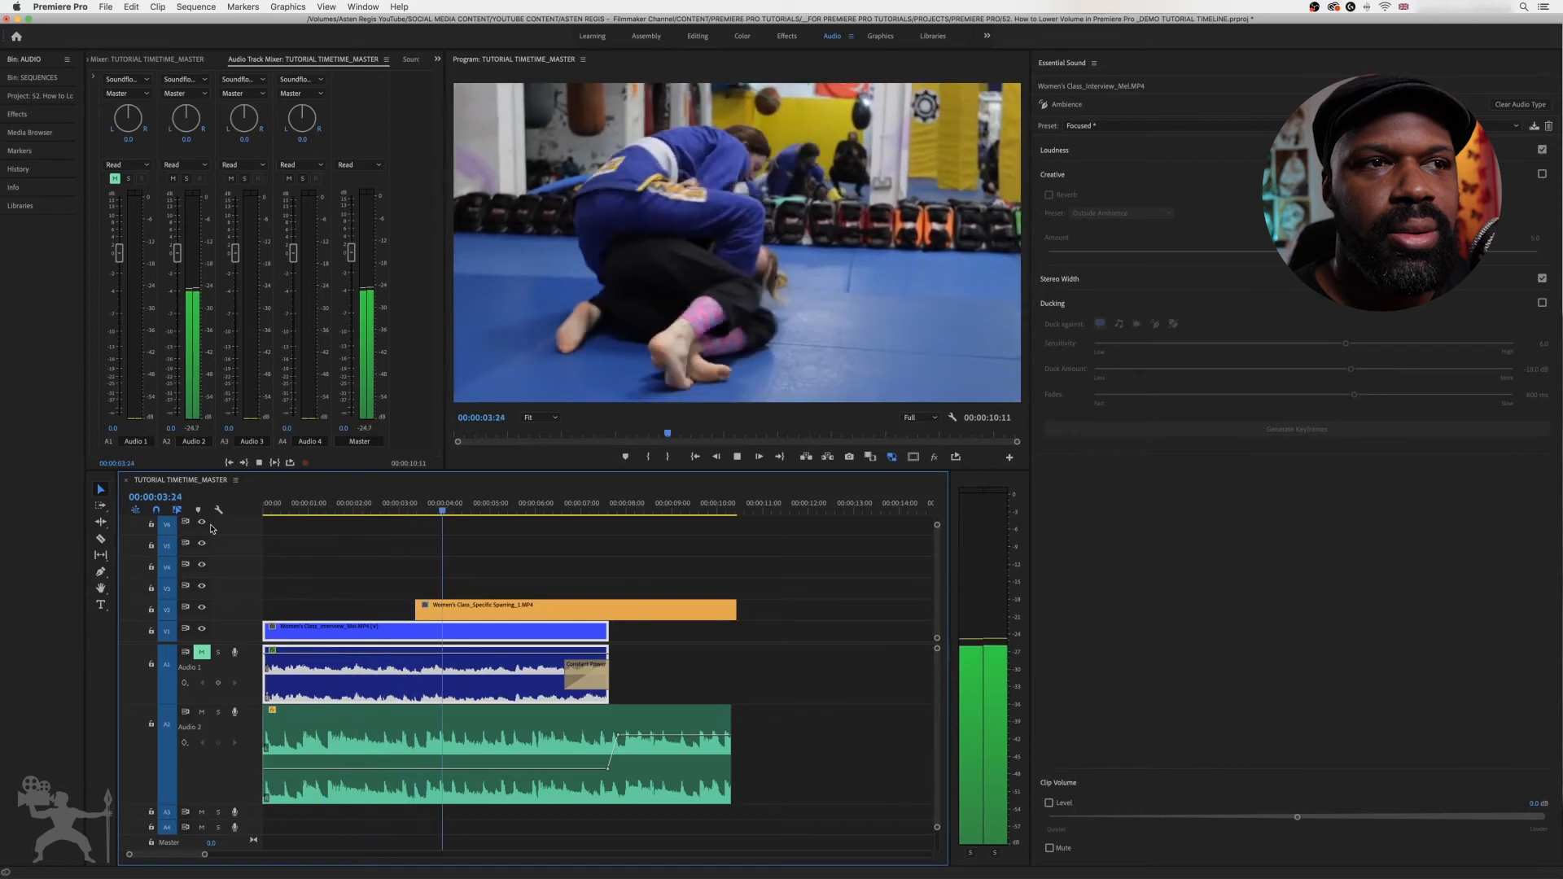
pyautogui.press('space')
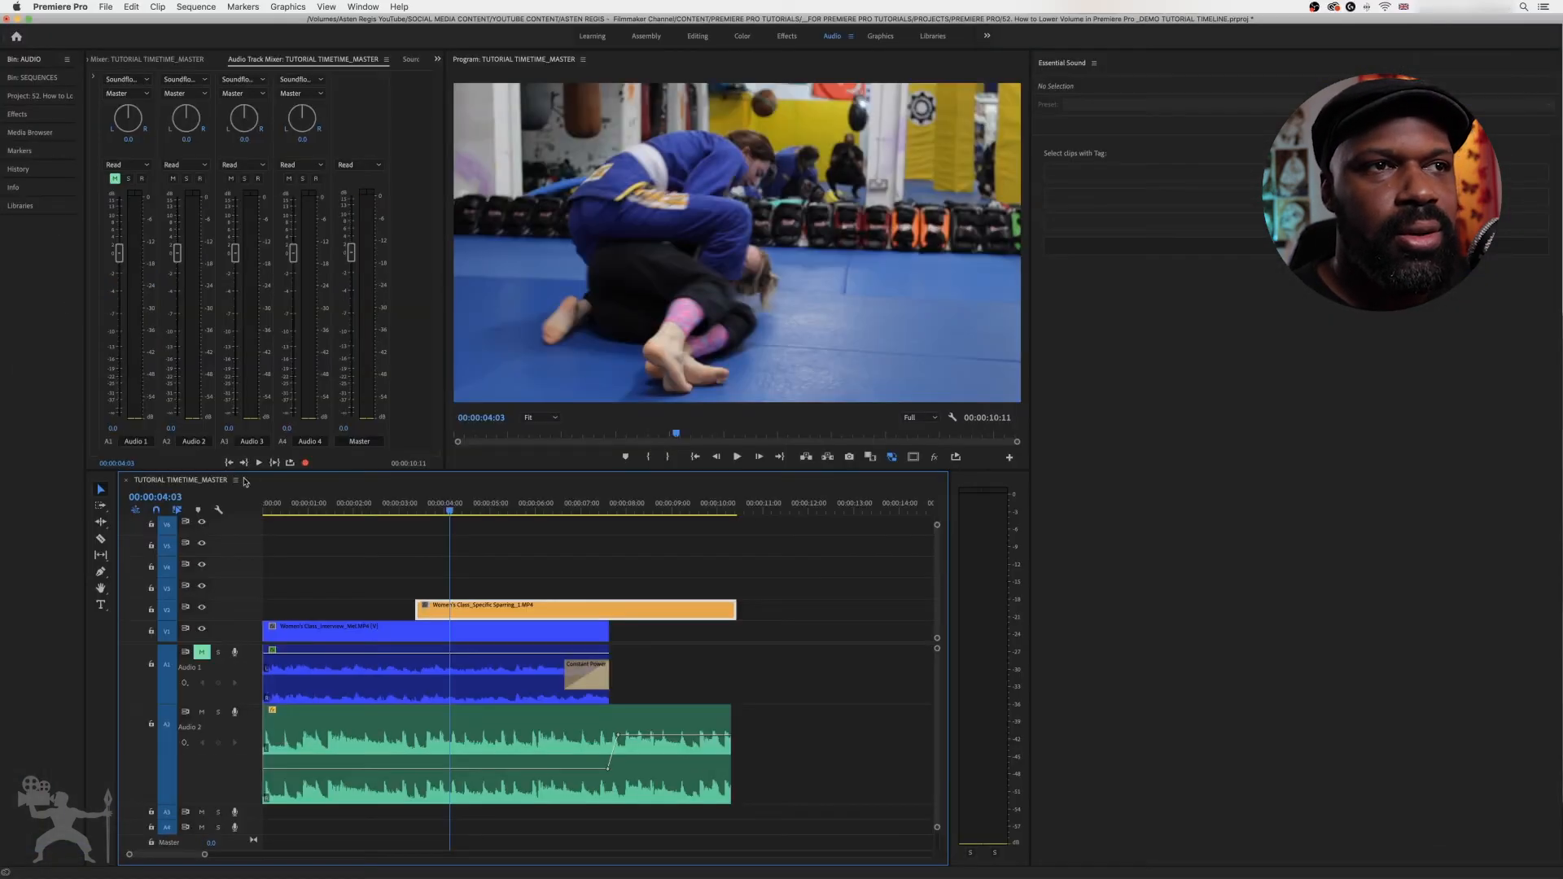
# Step: Lower the music clip's volume slightly further before the first keyframe and play it back with Audio 1 muted
pyautogui.click(280, 509)
pyautogui.press('space')
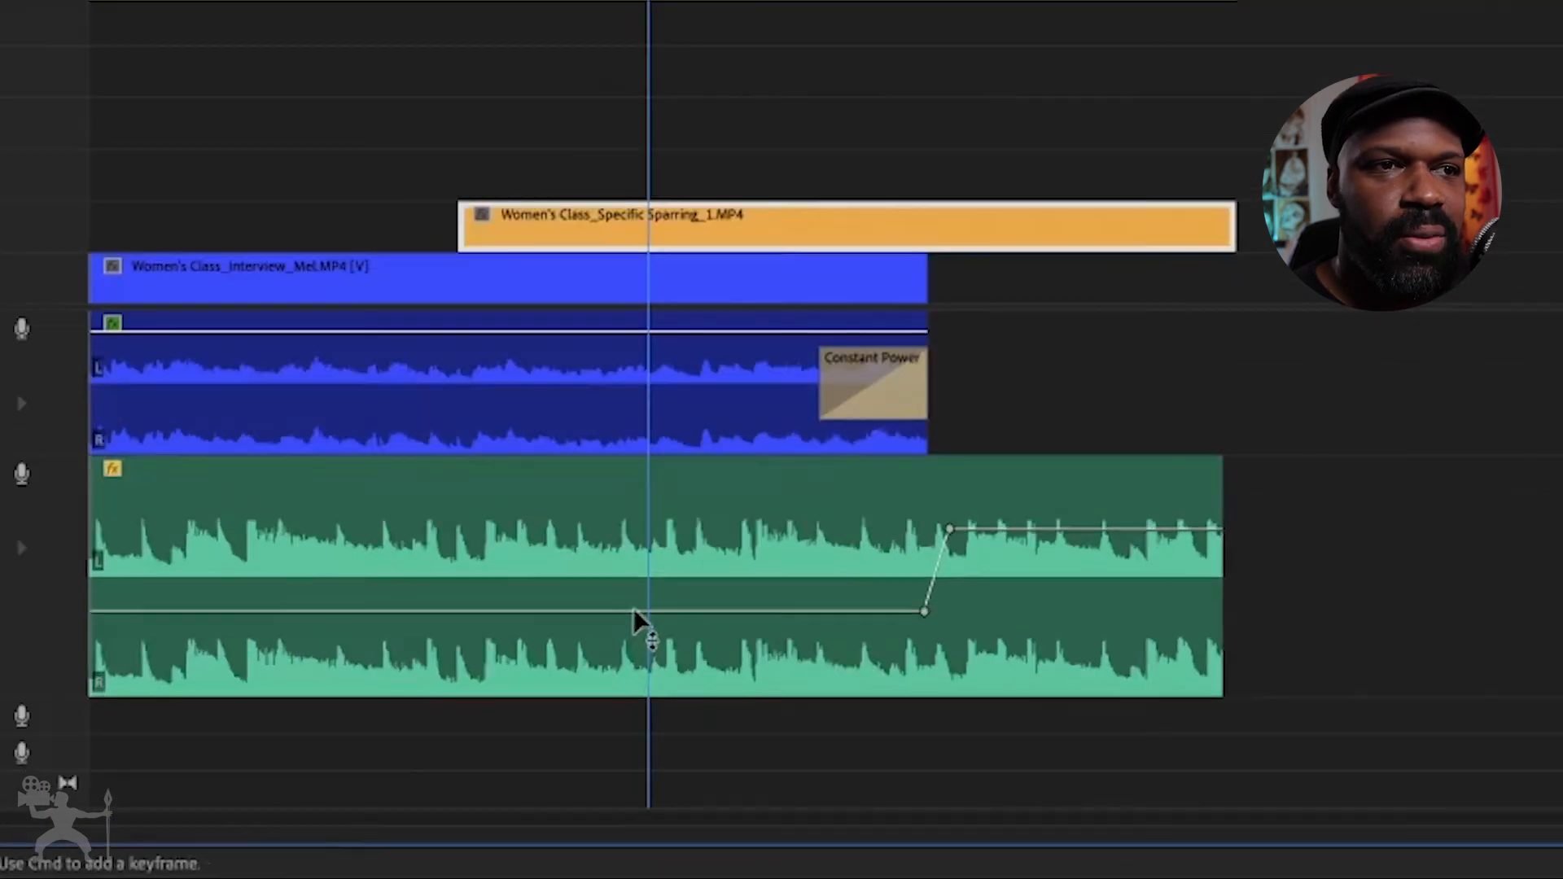
pyautogui.moveTo(490, 775); pyautogui.dragTo(494, 780)
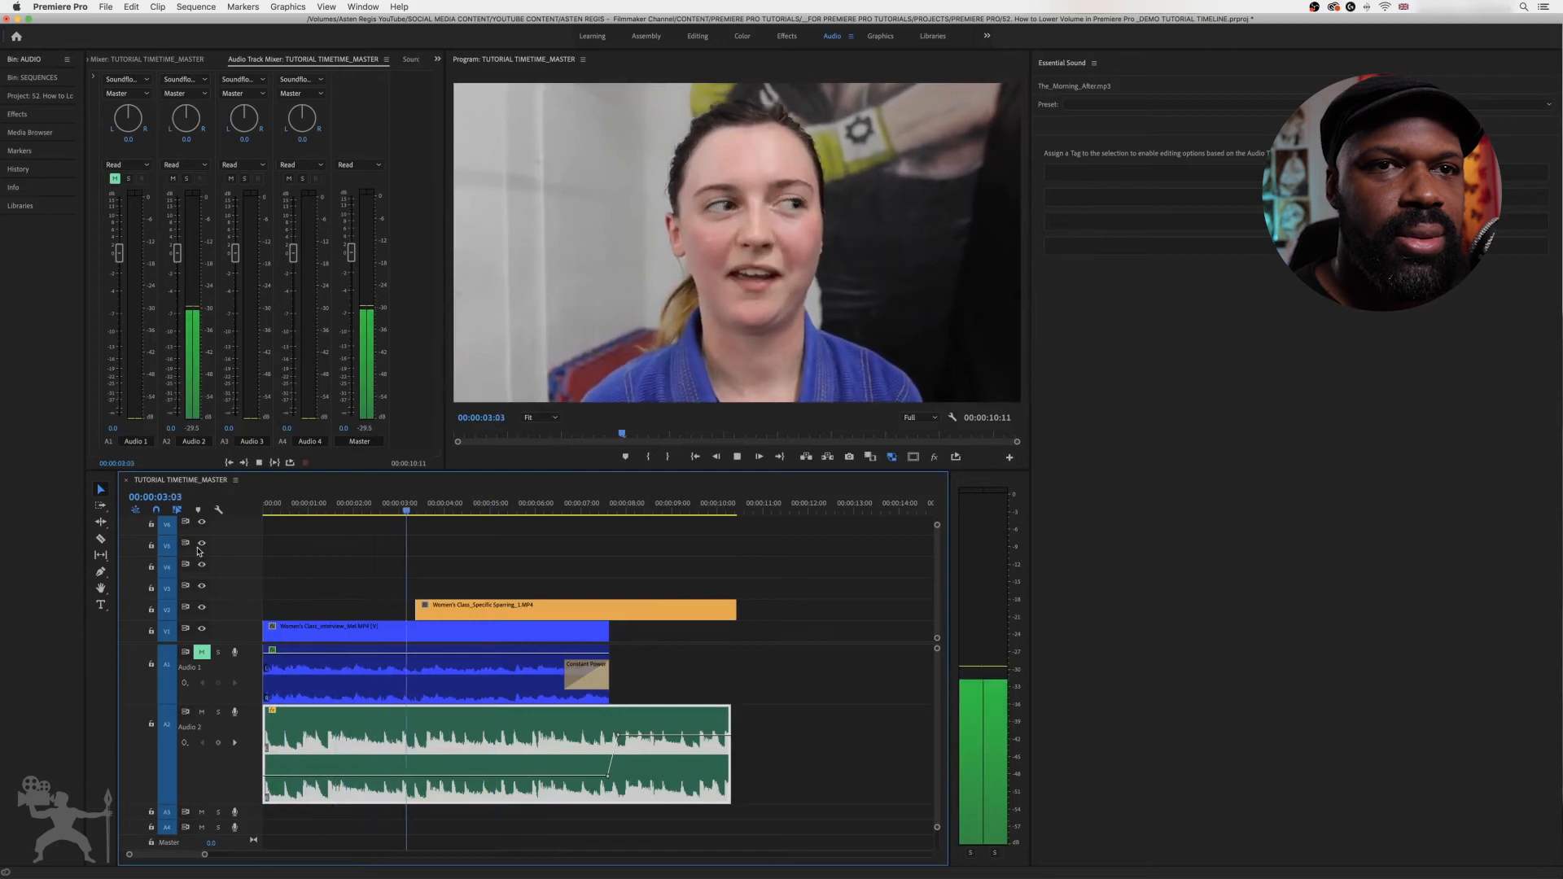
pyautogui.press('space')
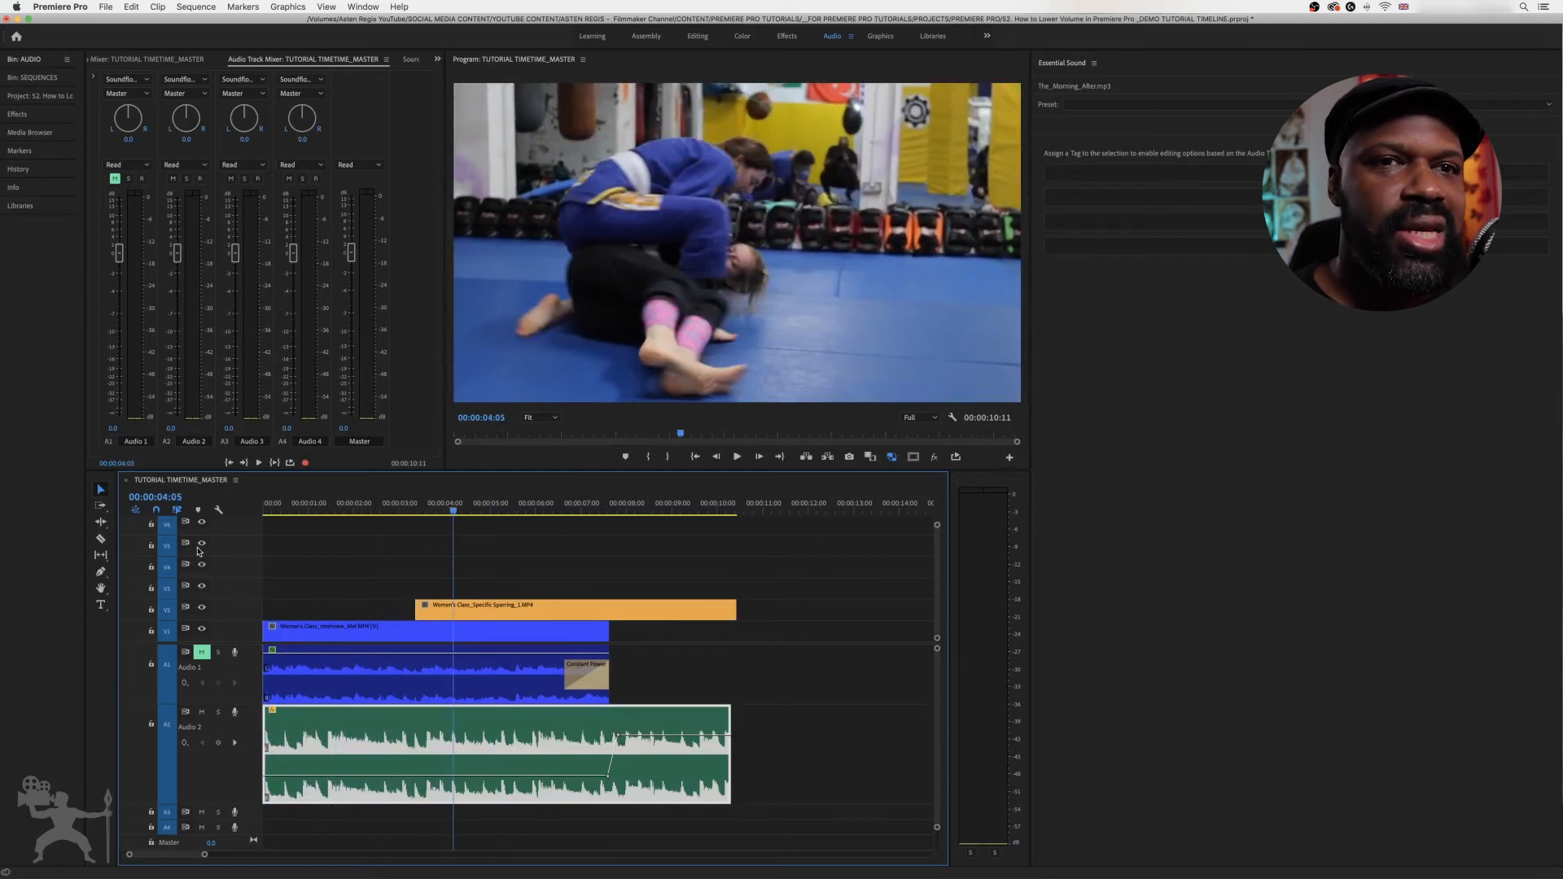
# Step: Listen to the music alone with Audio 1 muted, and to the interview alone from the sequence start with Audio 2 muted instead
pyautogui.press('space')
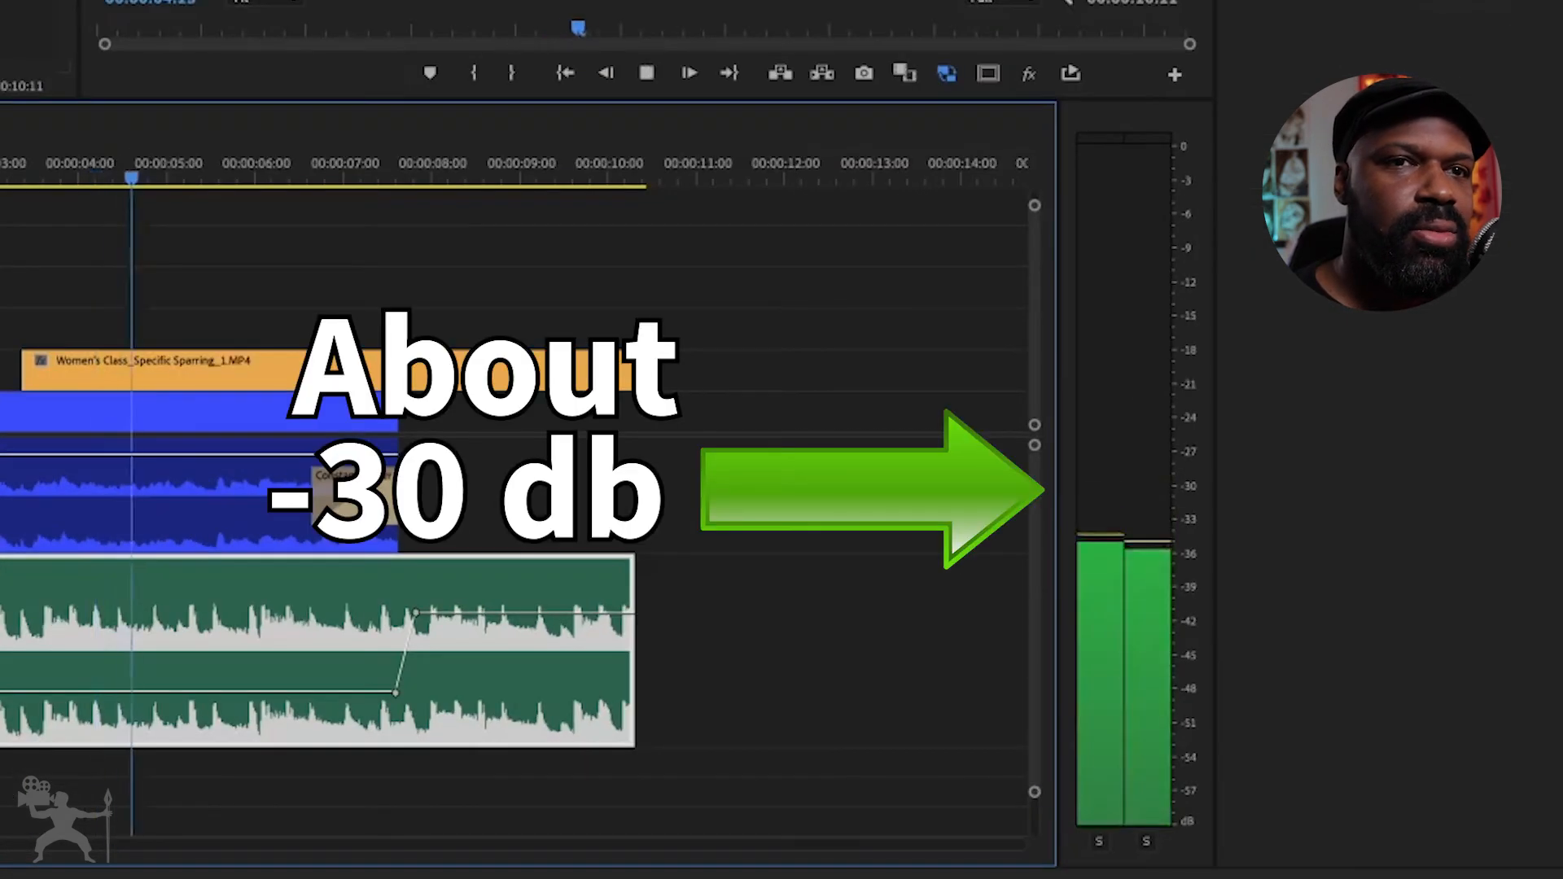
pyautogui.press('space')
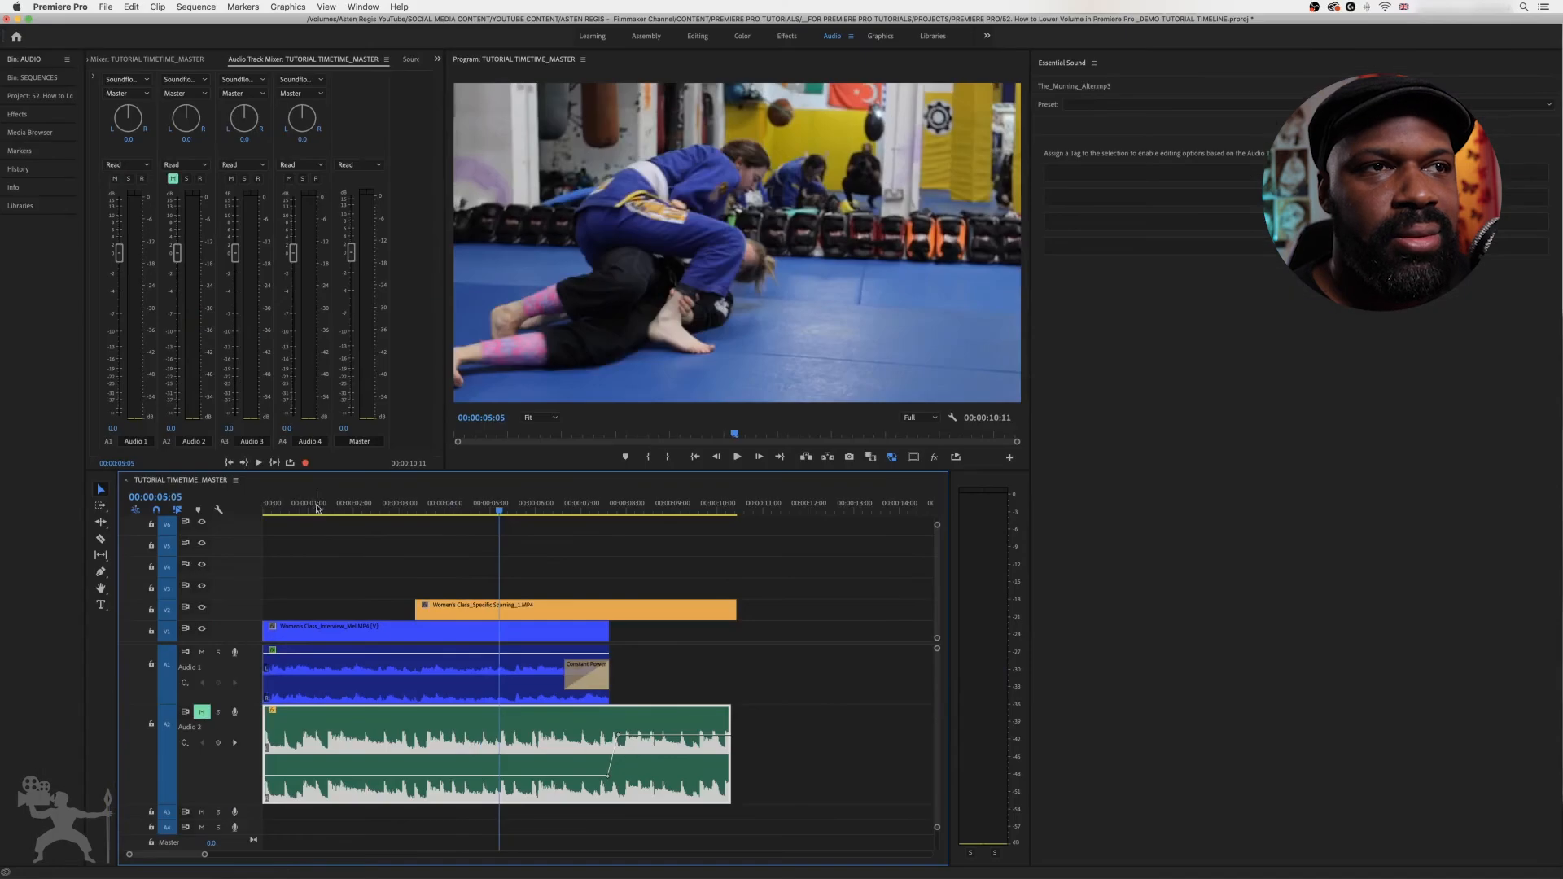
pyautogui.press('Home')
pyautogui.press('space')
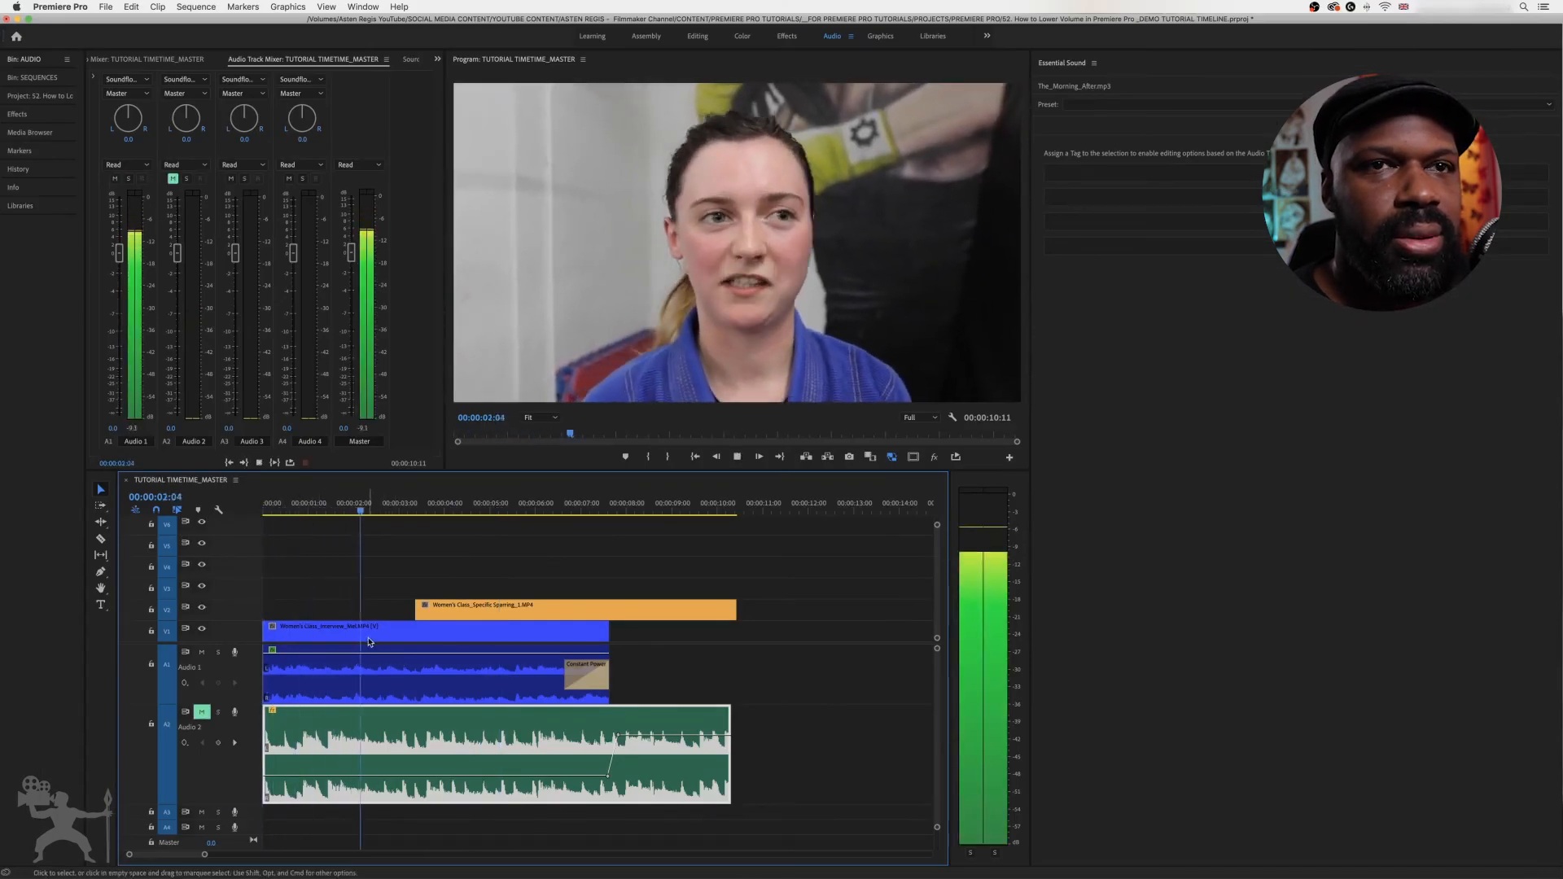
pyautogui.click(390, 663)
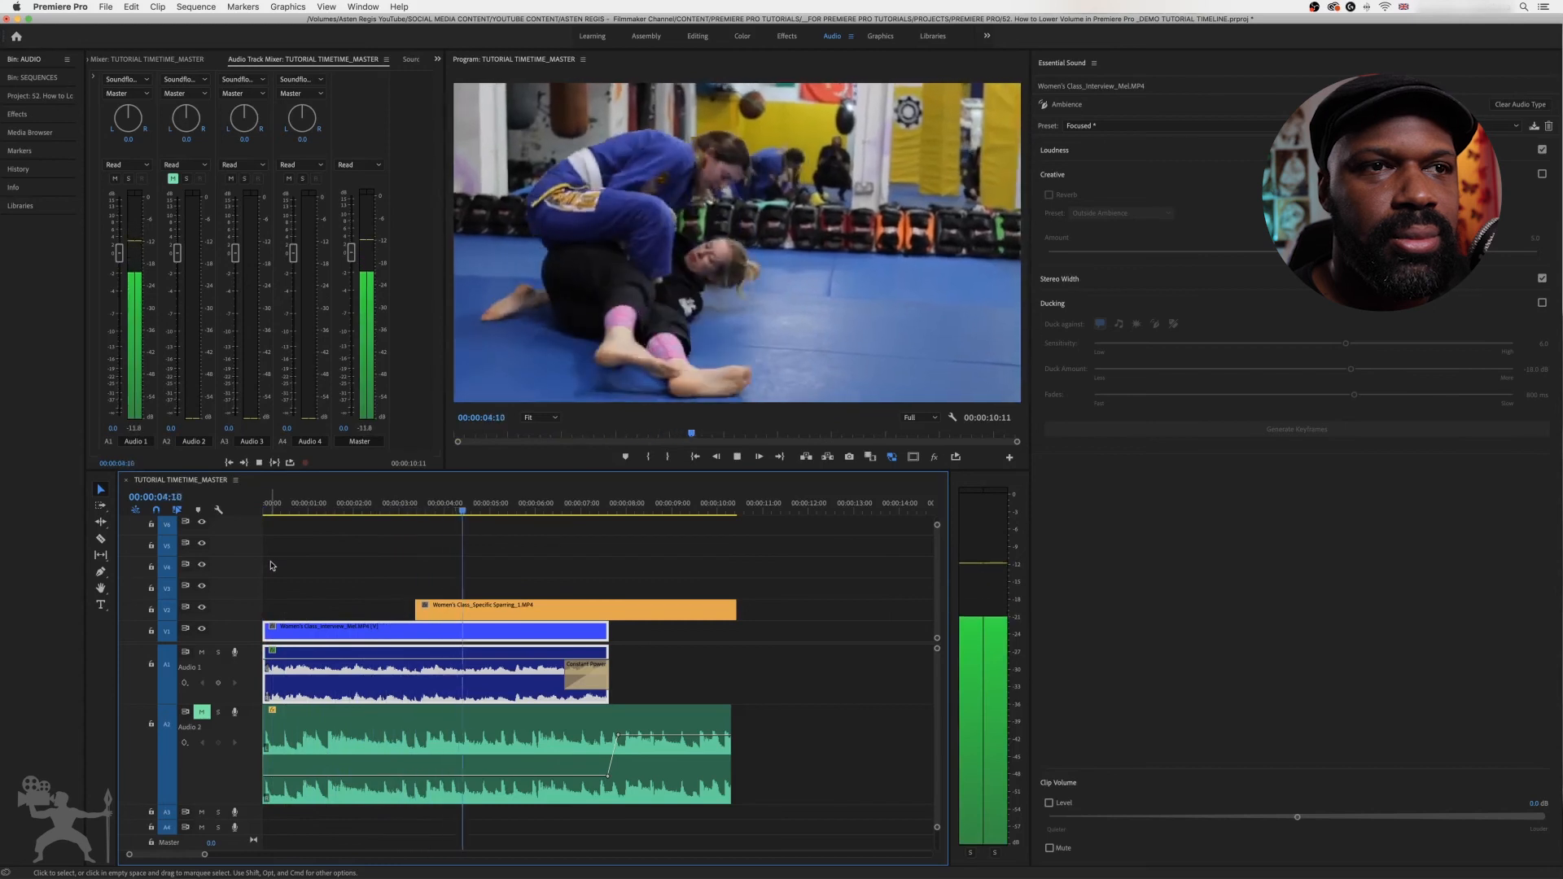
pyautogui.press('space')
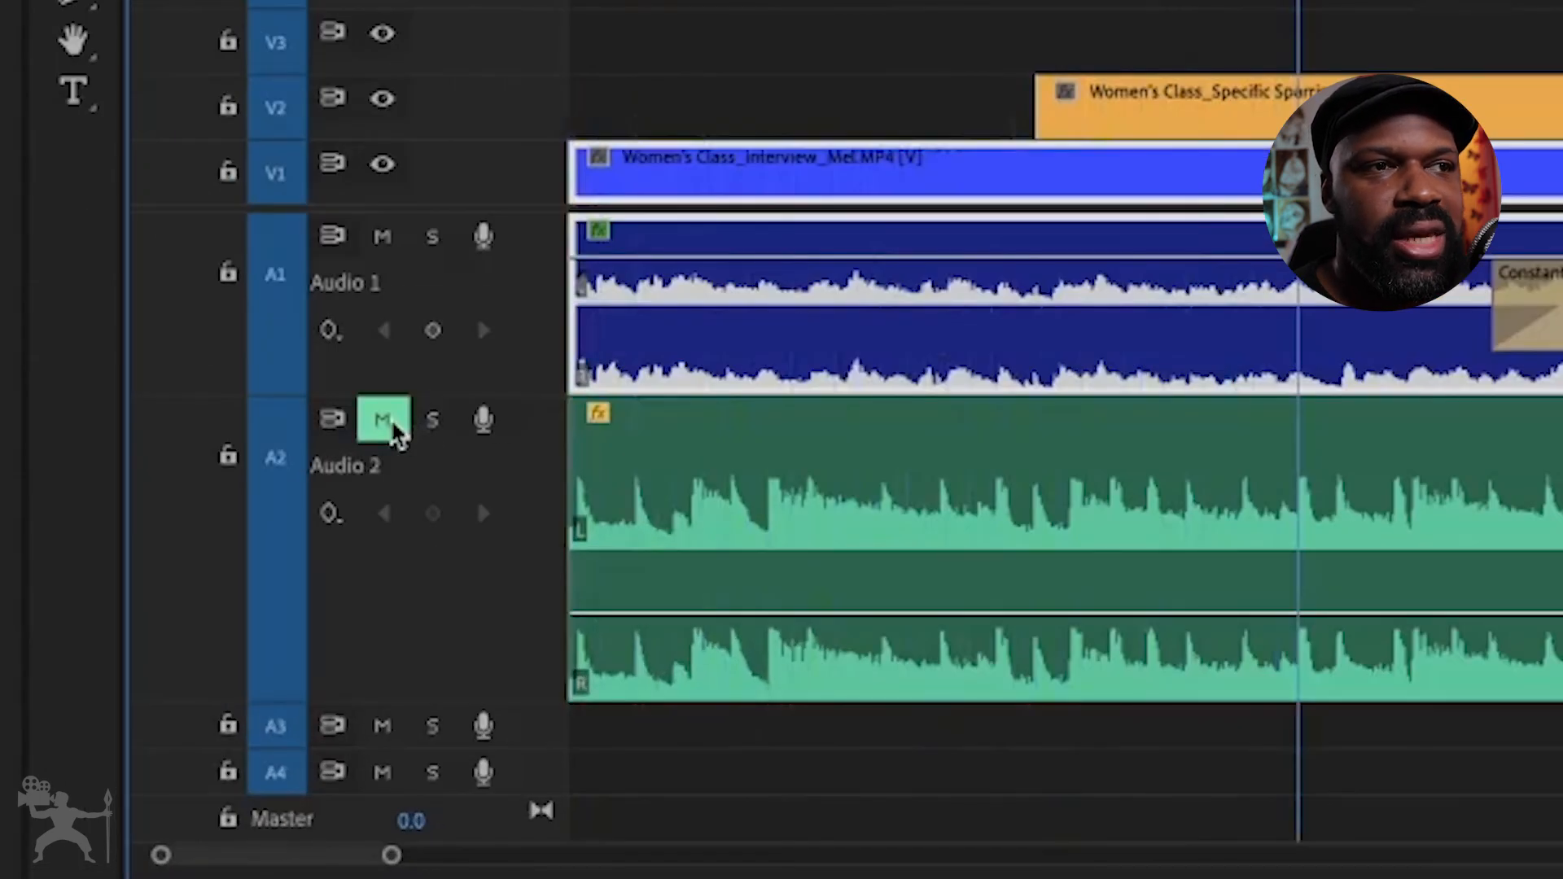
# Step: Unmute Audio 2 to hear both tracks together, and raise the music clip's volume before the first keyframe to about -12.2 dB
pyautogui.click(202, 713)
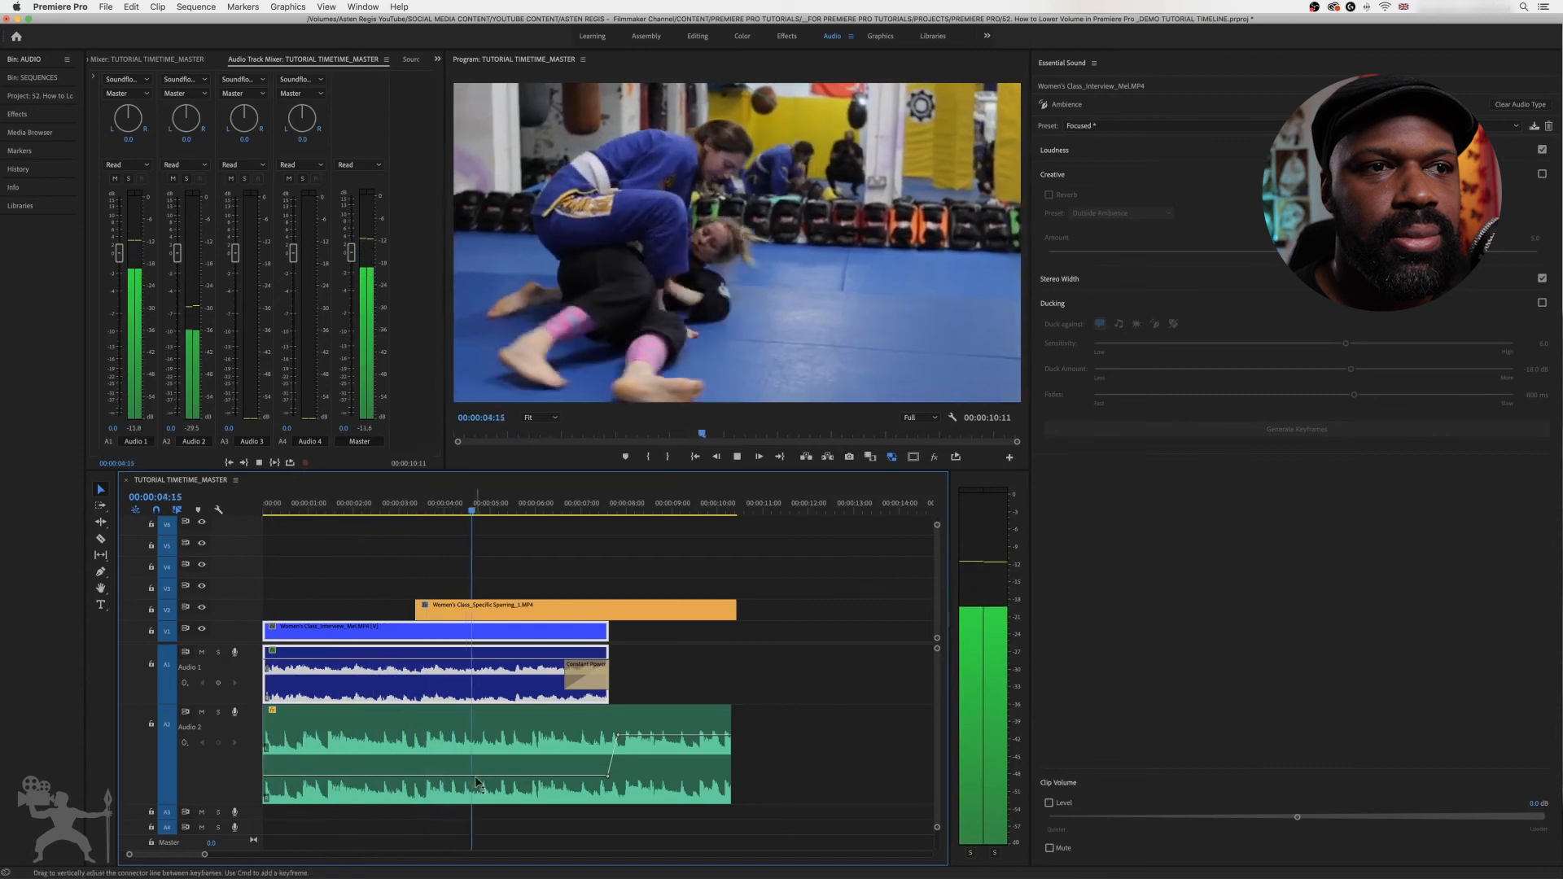
pyautogui.press('space')
pyautogui.moveTo(475, 777); pyautogui.dragTo(475, 769)
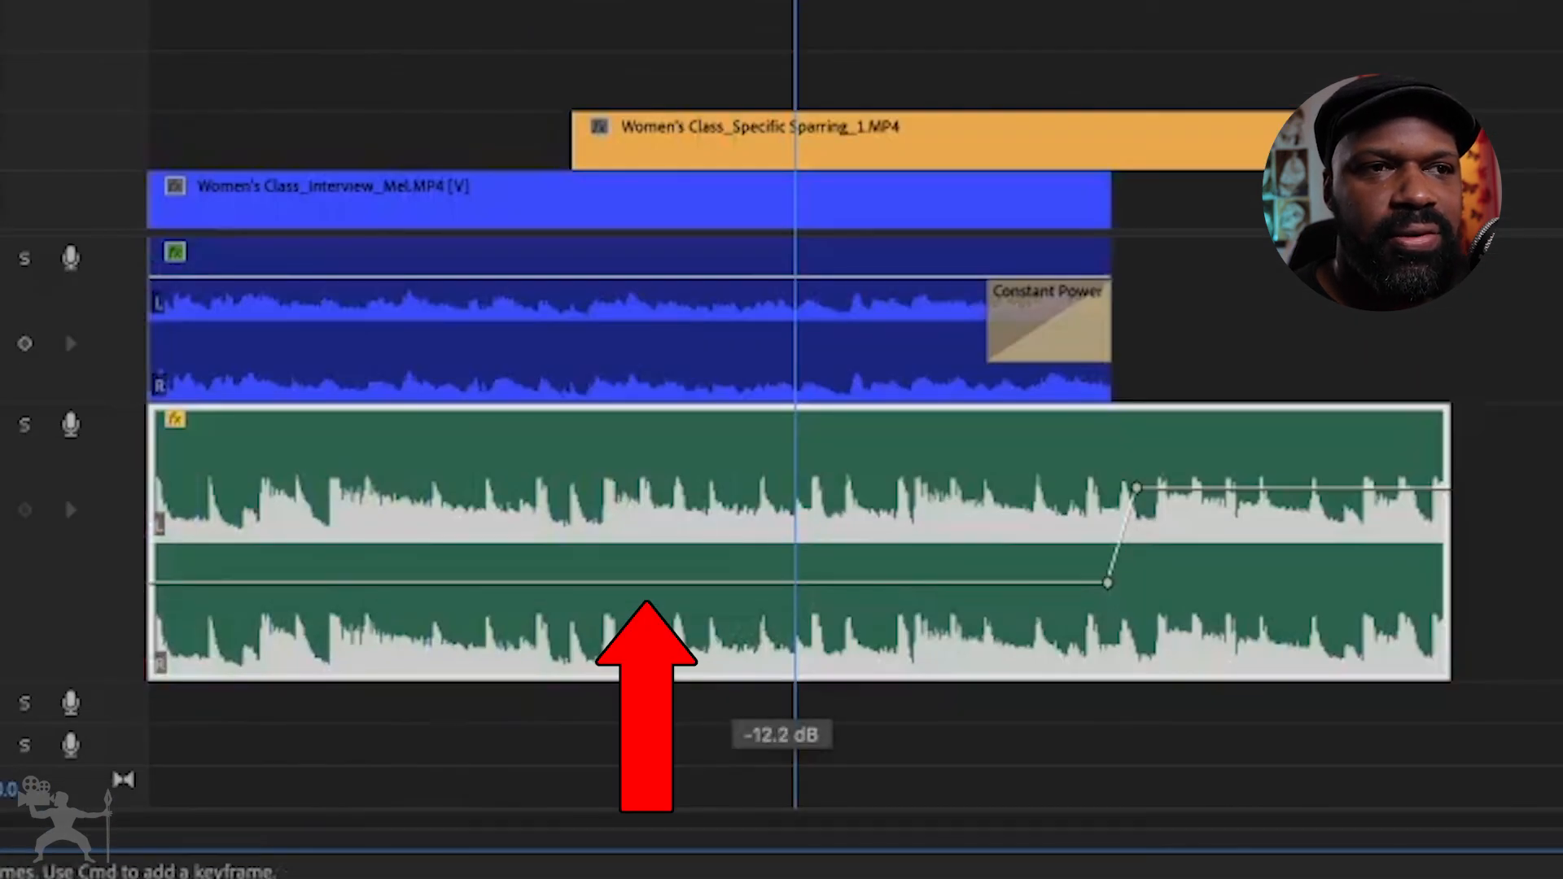